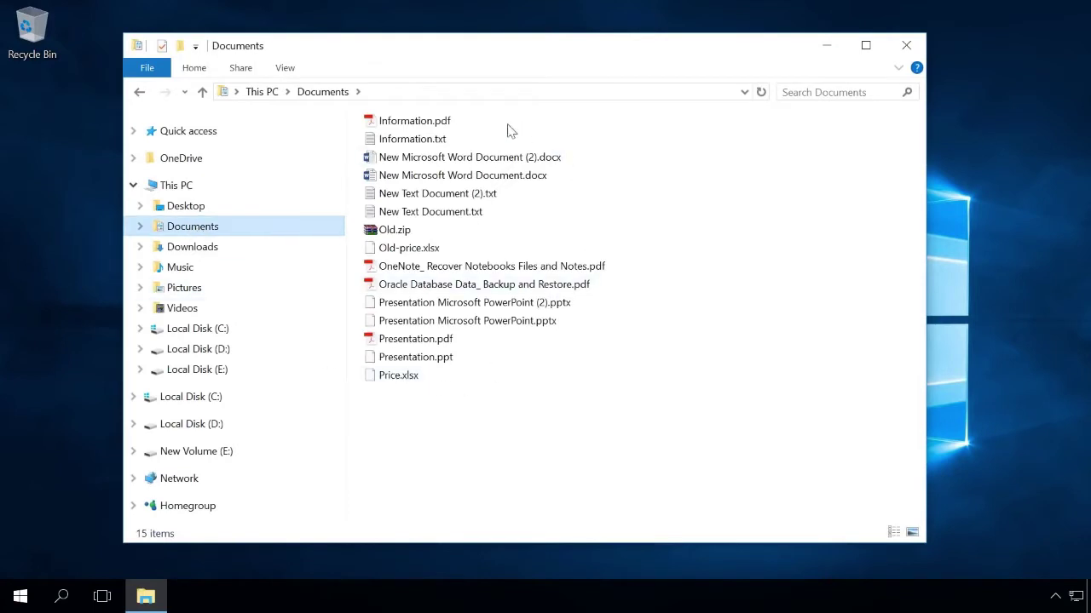
# Open the Pictures folder under This PC to view its contents
pyautogui.click(174, 290)
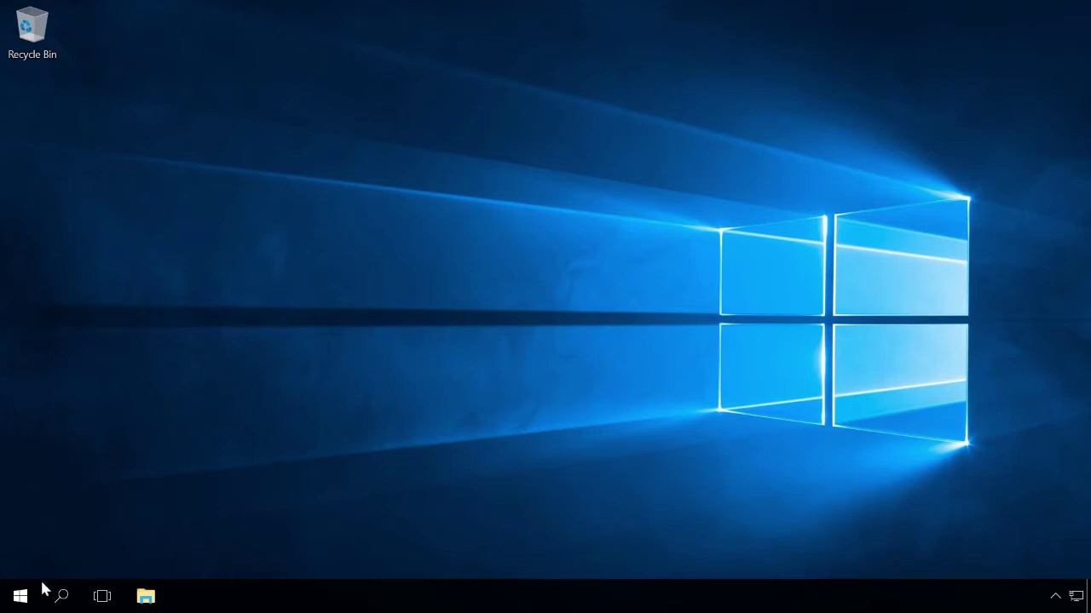
# Start a reset of this PC from the Windows Recovery settings, choosing to remove everything
pyautogui.click(19, 596)
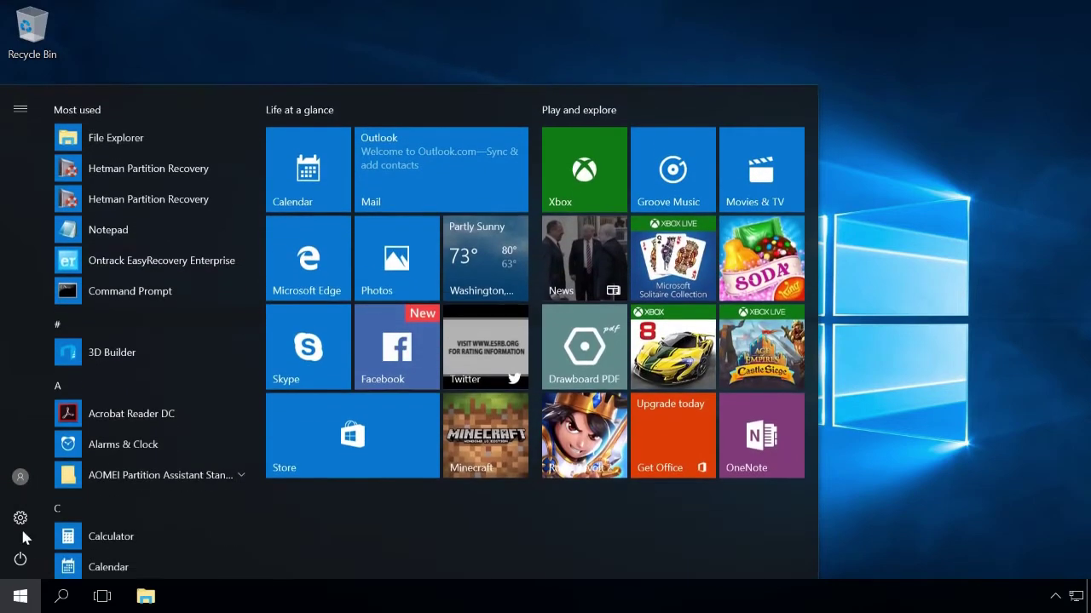
pyautogui.click(20, 518)
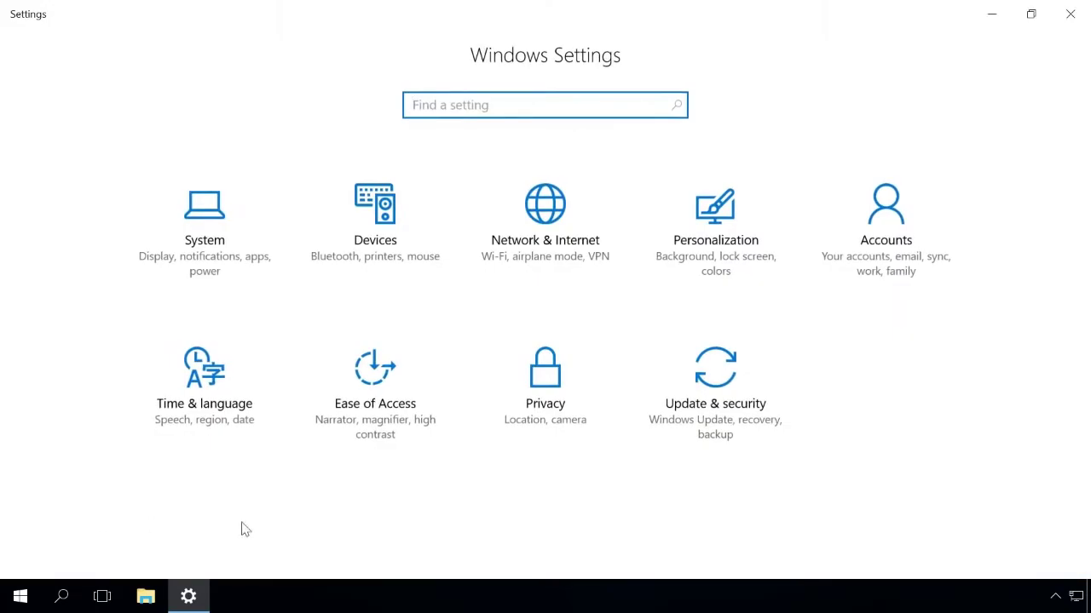
pyautogui.click(716, 408)
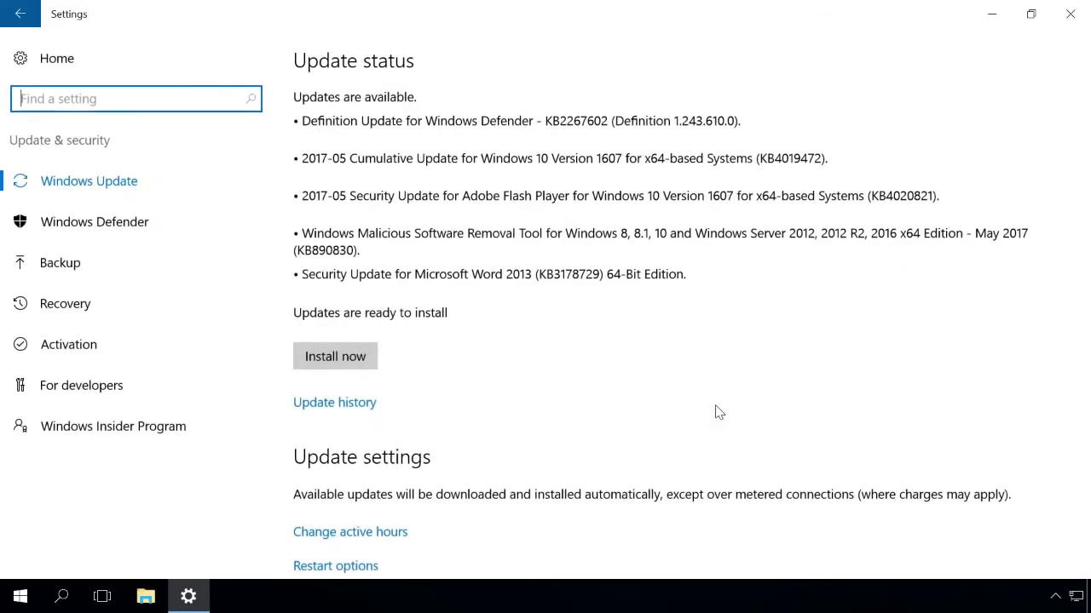
pyautogui.click(83, 303)
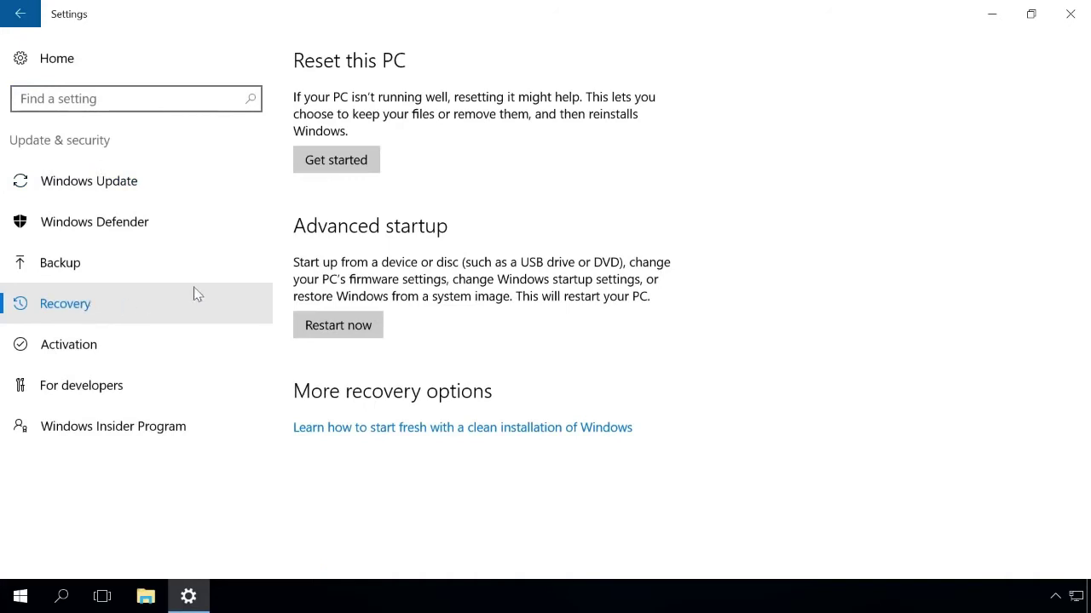
pyautogui.click(346, 162)
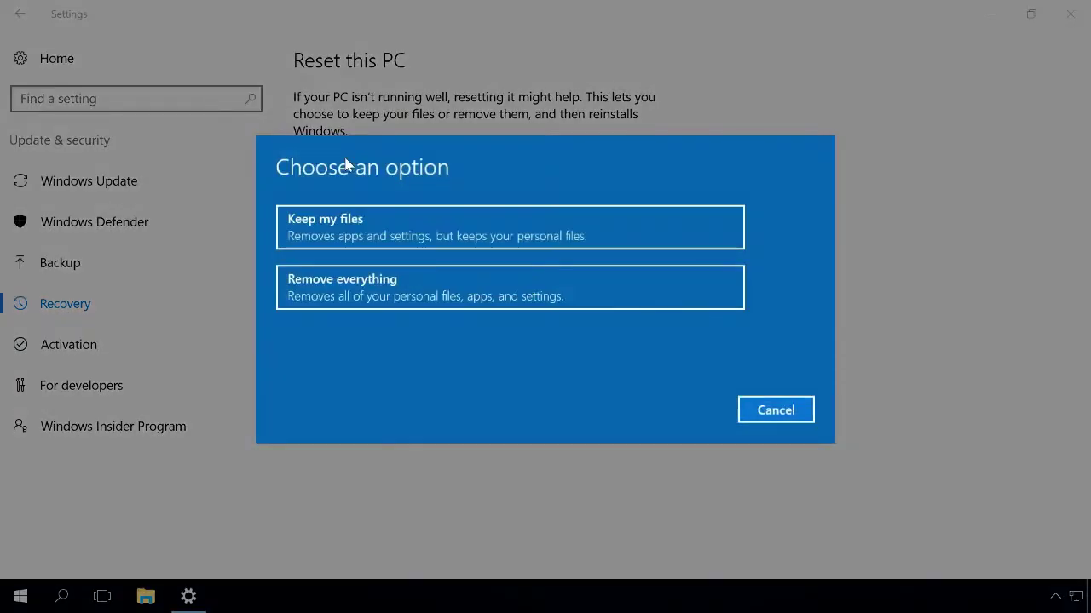
pyautogui.click(357, 291)
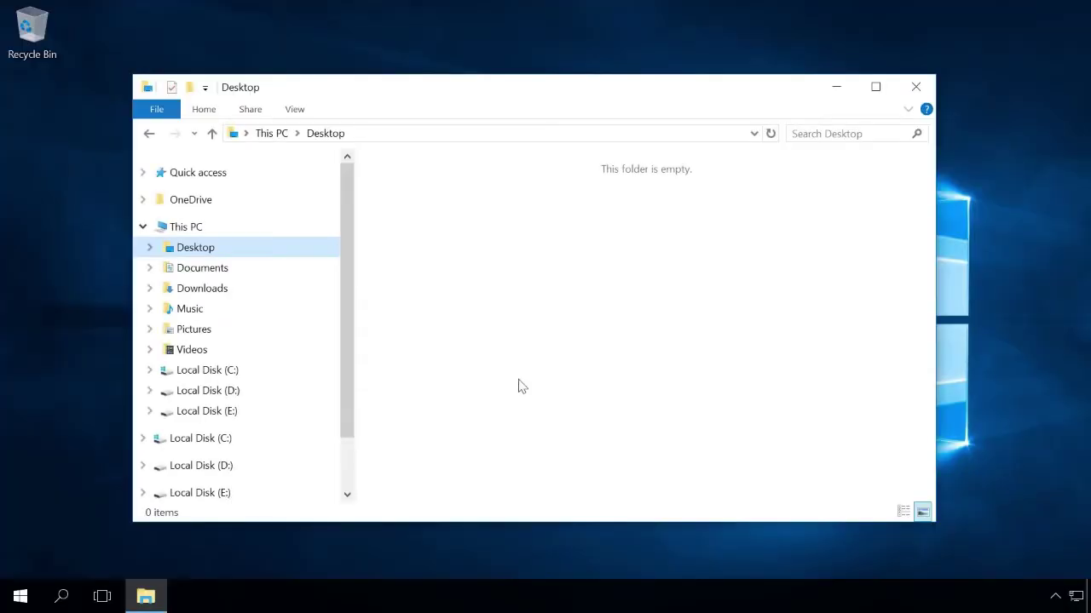
# Check the contents of the Documents and Pictures folders under This PC
pyautogui.click(202, 269)
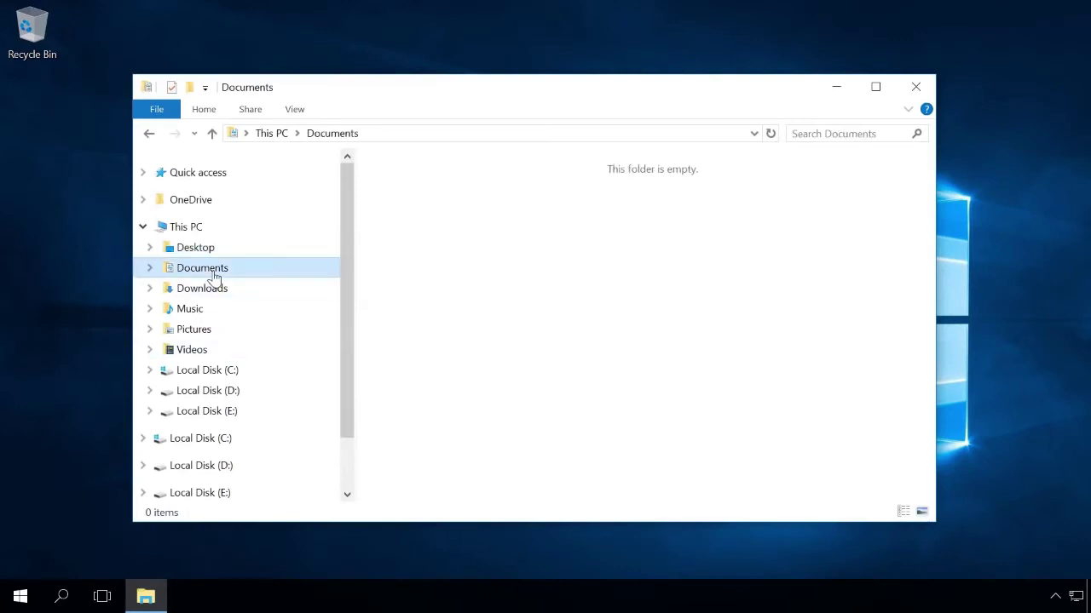
pyautogui.click(200, 333)
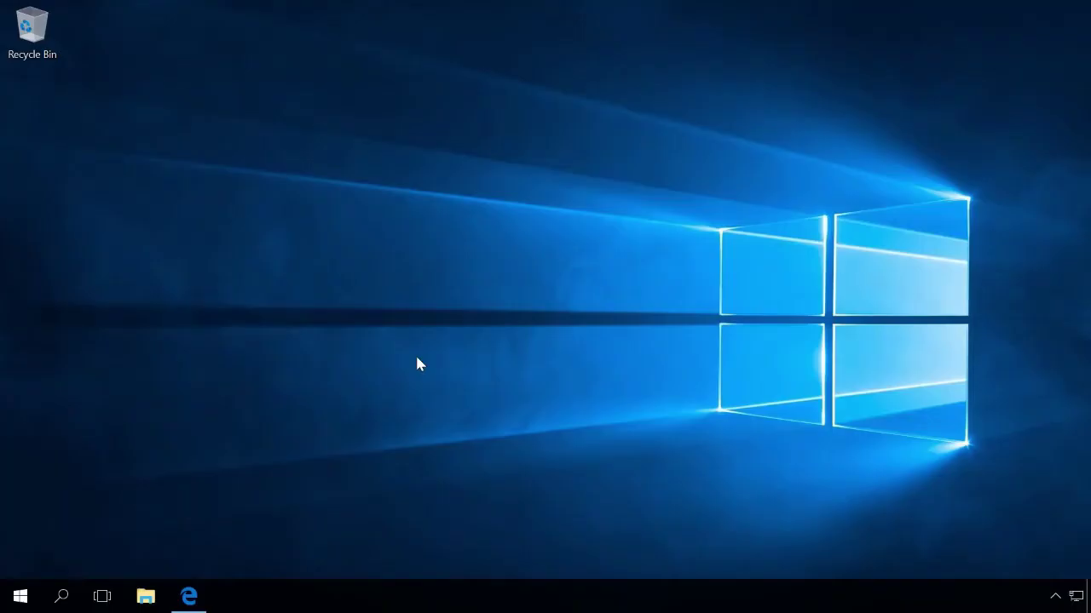
# Switch to Hetman Partition Recovery and start a full analysis of Local Disk (C:) with NTFS, FAT and content-aware analysis enabled
pyautogui.click(202, 598)
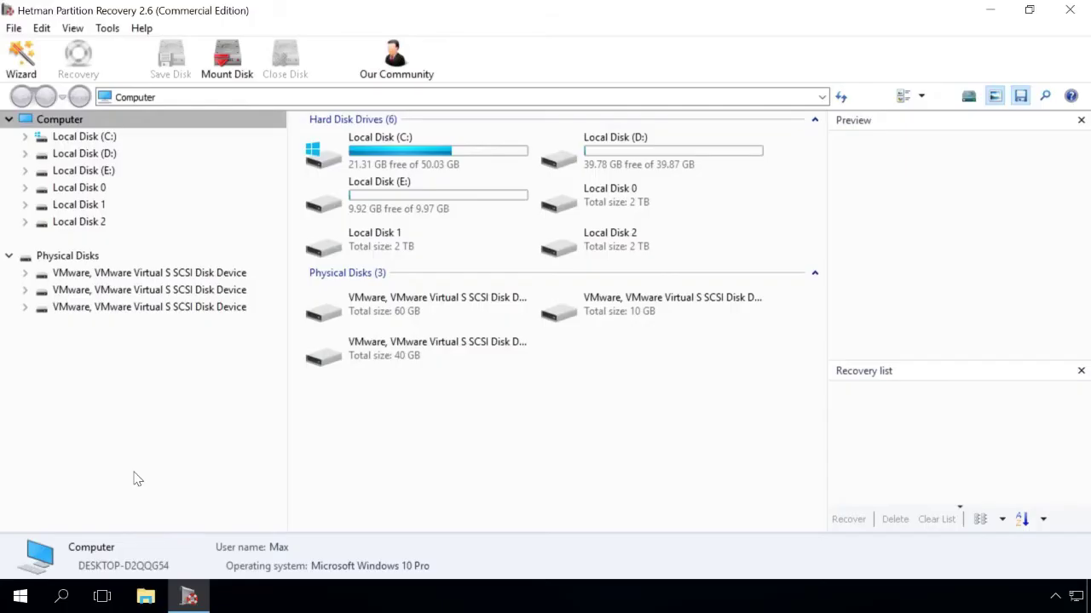
pyautogui.doubleClick(96, 139)
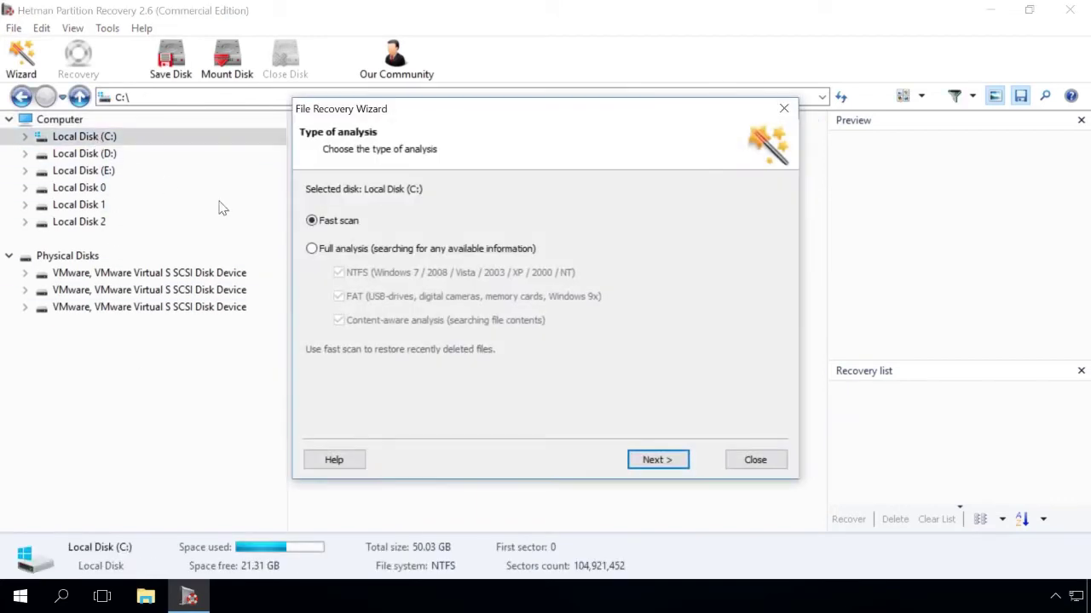
pyautogui.click(312, 248)
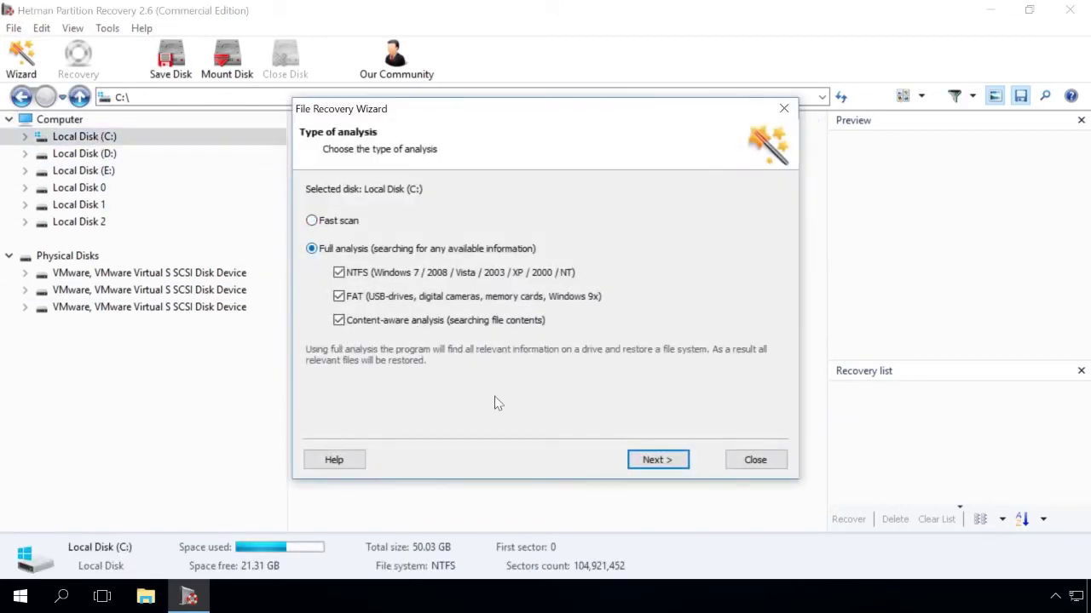
pyautogui.click(655, 461)
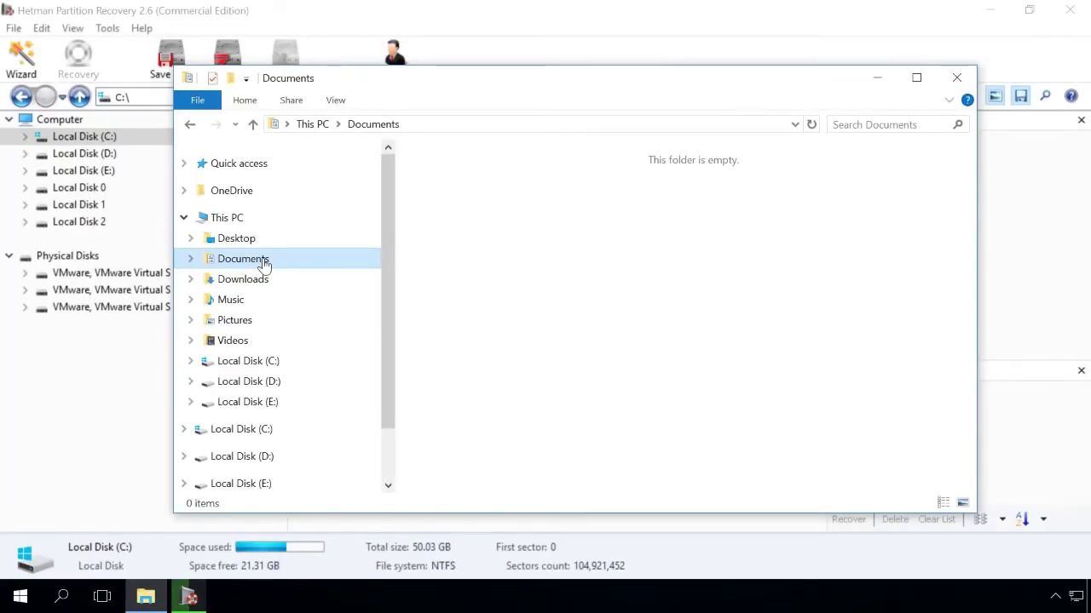
# Check the Pictures, Downloads and Desktop folders in File Explorer
pyautogui.click(236, 322)
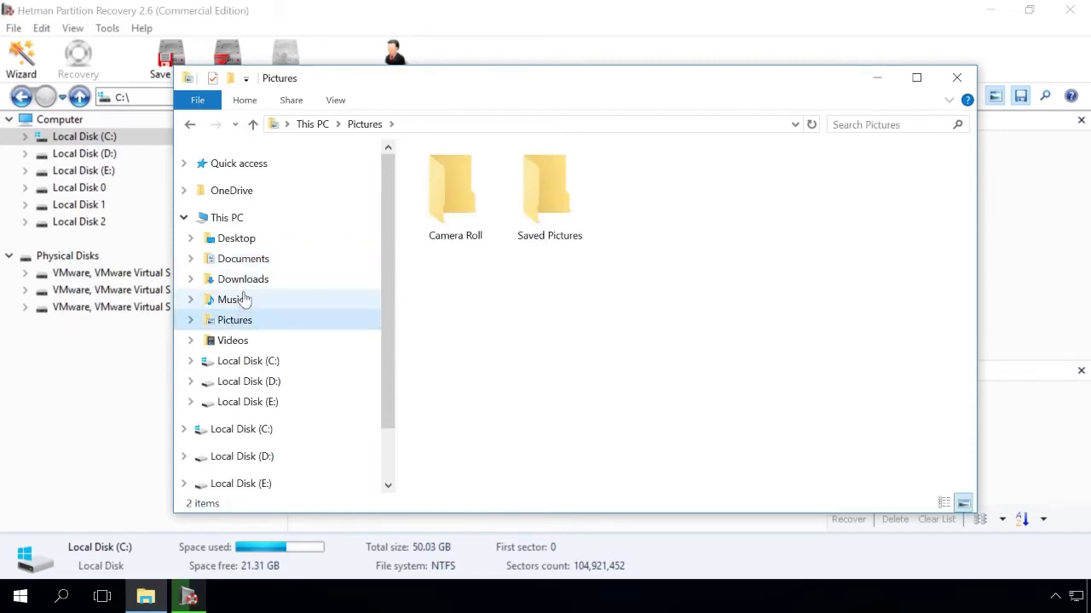
pyautogui.click(240, 283)
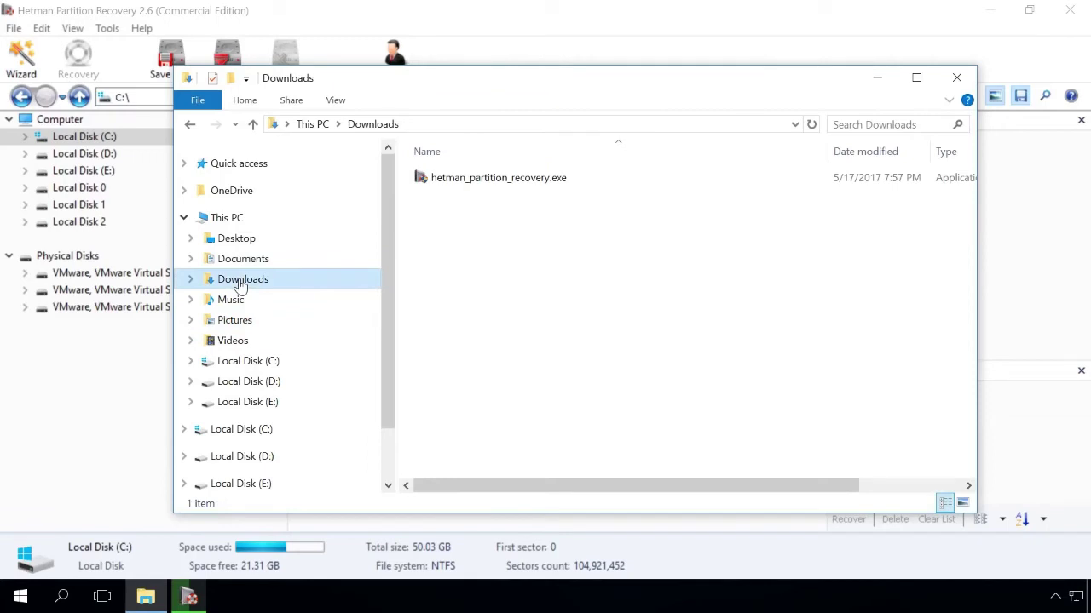
pyautogui.click(235, 244)
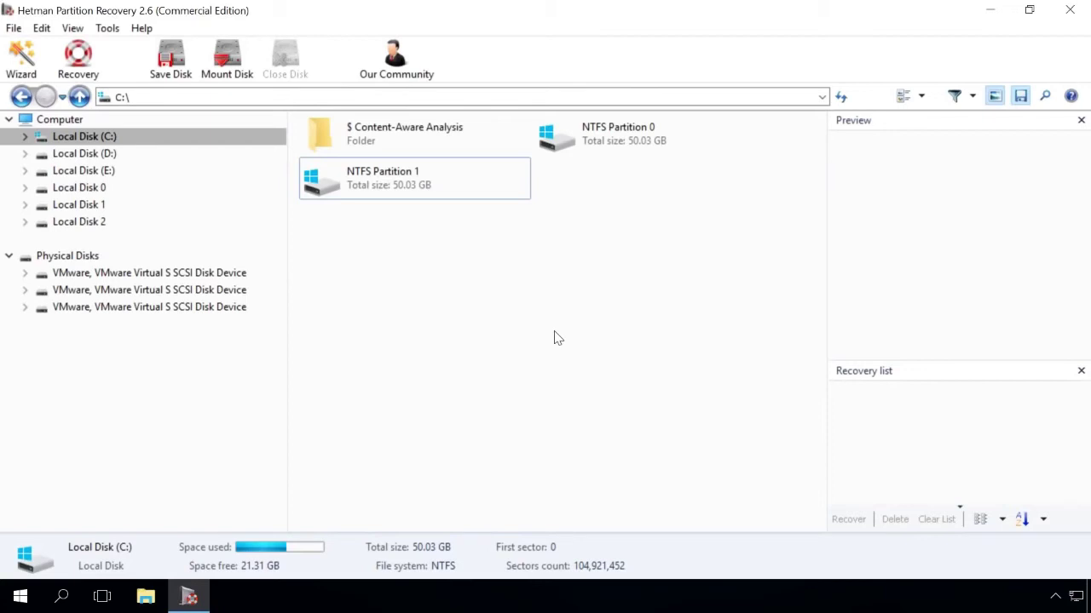
# Open the Users folder inside NTFS Partition 1 of the scanned Local Disk (C:)
pyautogui.doubleClick(55, 139)
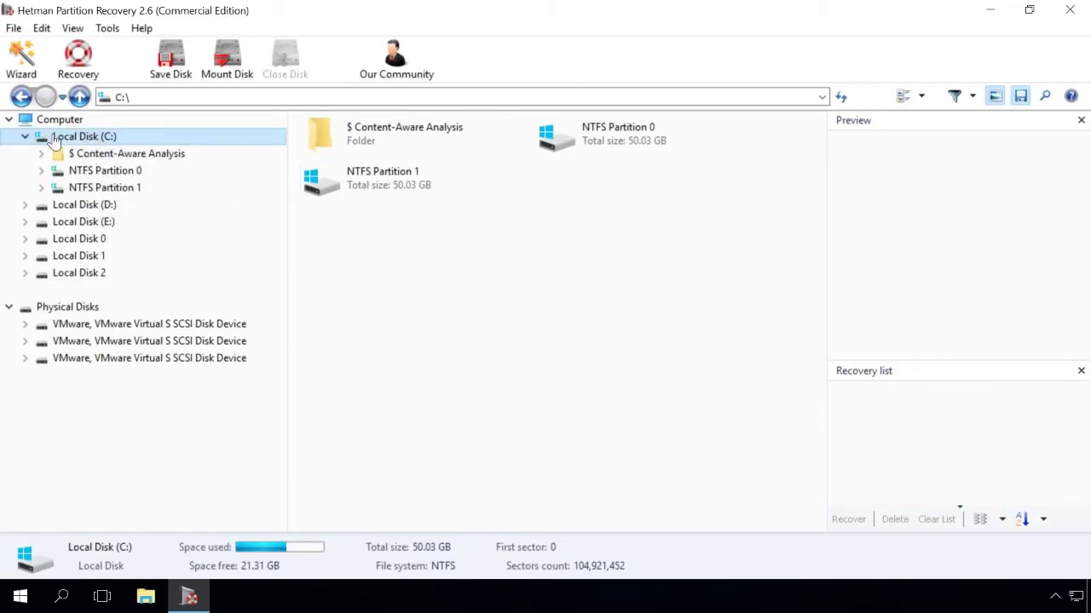
pyautogui.doubleClick(92, 187)
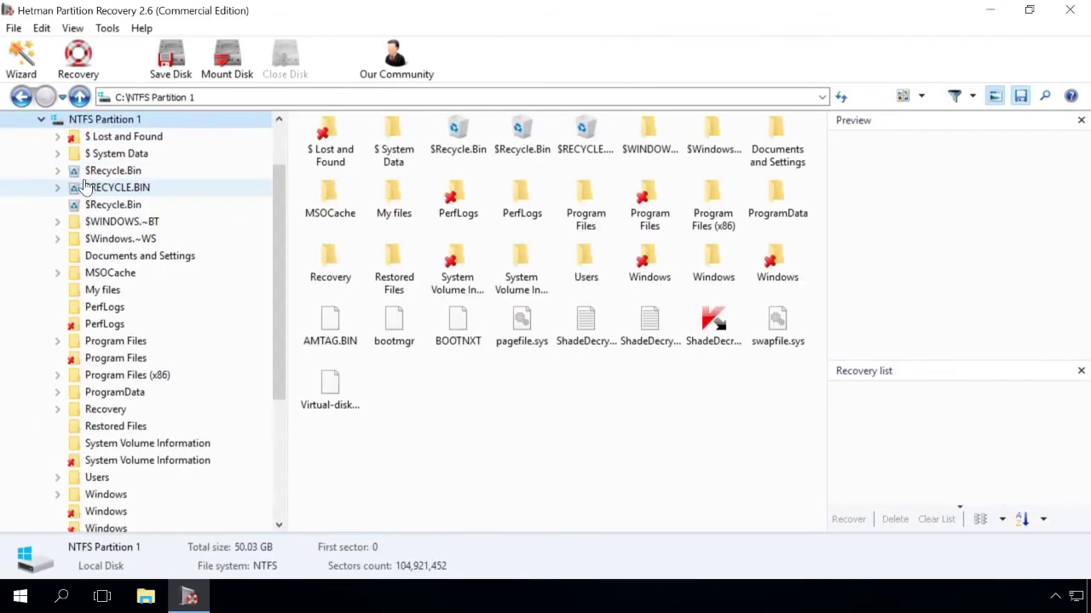
pyautogui.scroll(-1, 86, 223)
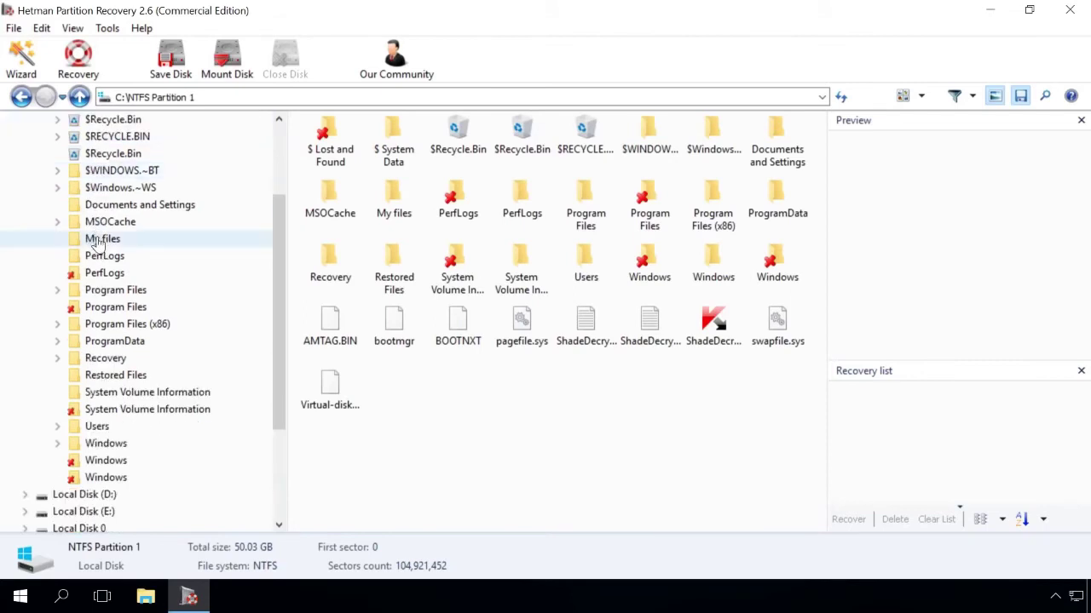
pyautogui.doubleClick(128, 426)
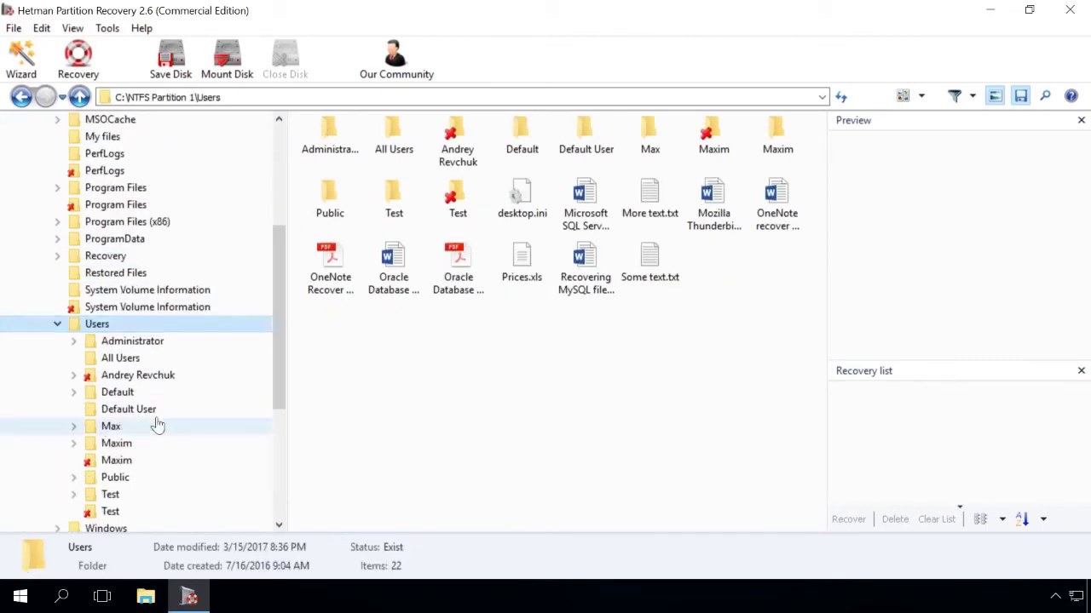
# Preview Prices.xls, the Microsoft SQL Server document, the Oracle Database backup PDF and the OneNote recovery PDF in the Users folder
pyautogui.click(517, 276)
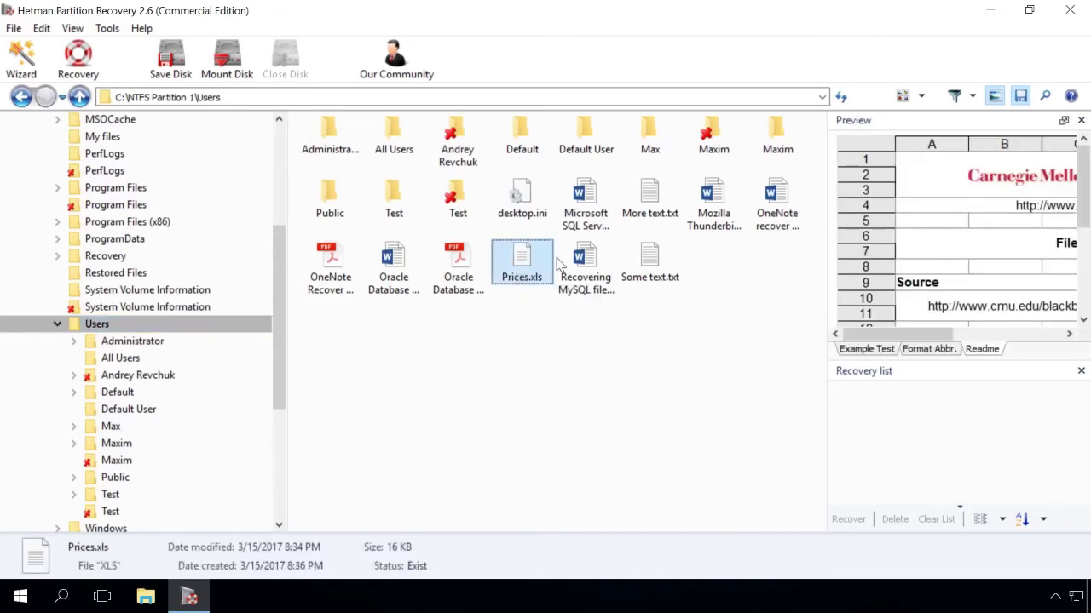
pyautogui.click(588, 213)
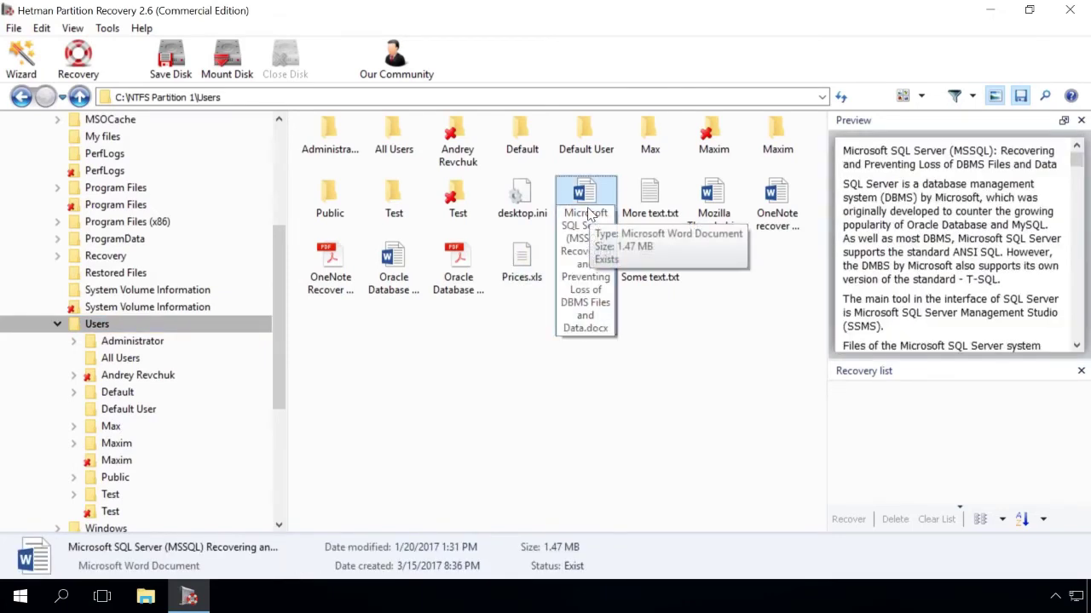
pyautogui.moveTo(588, 213); pyautogui.dragTo(625, 339)
pyautogui.click(471, 290)
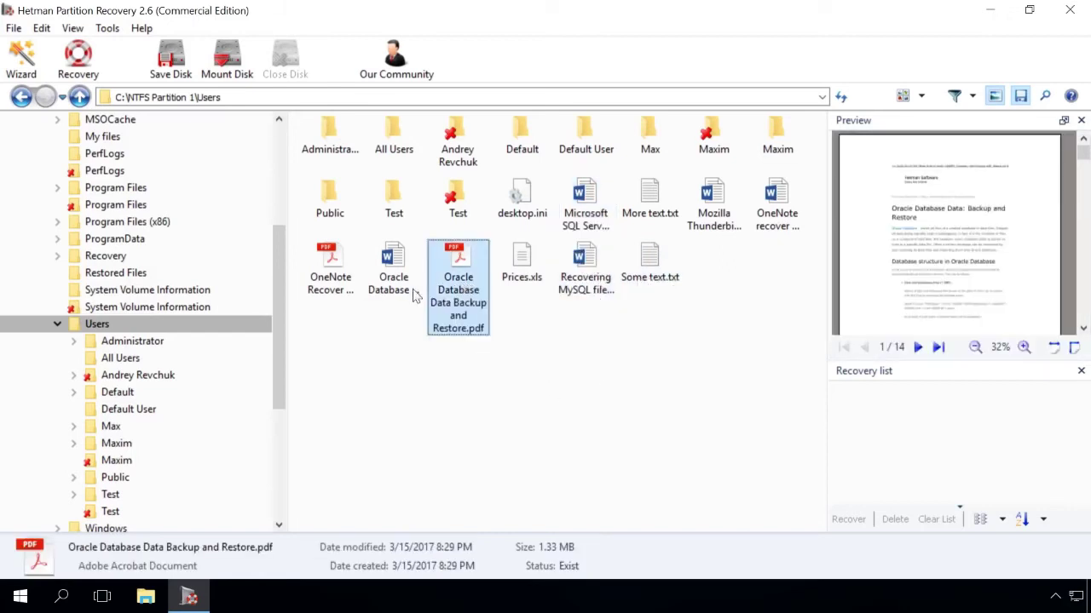
pyautogui.click(336, 272)
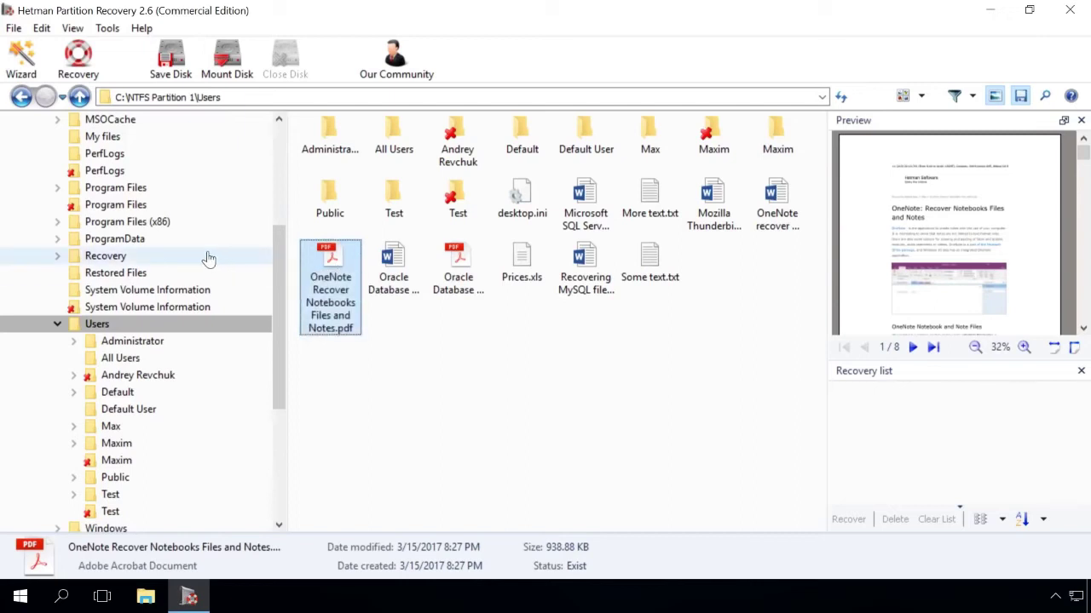
# Expand $ Lost and Found in NTFS Partition 1 and look through its subfolders from Folder 34 to Folder 474
pyautogui.scroll(3, 207, 259)
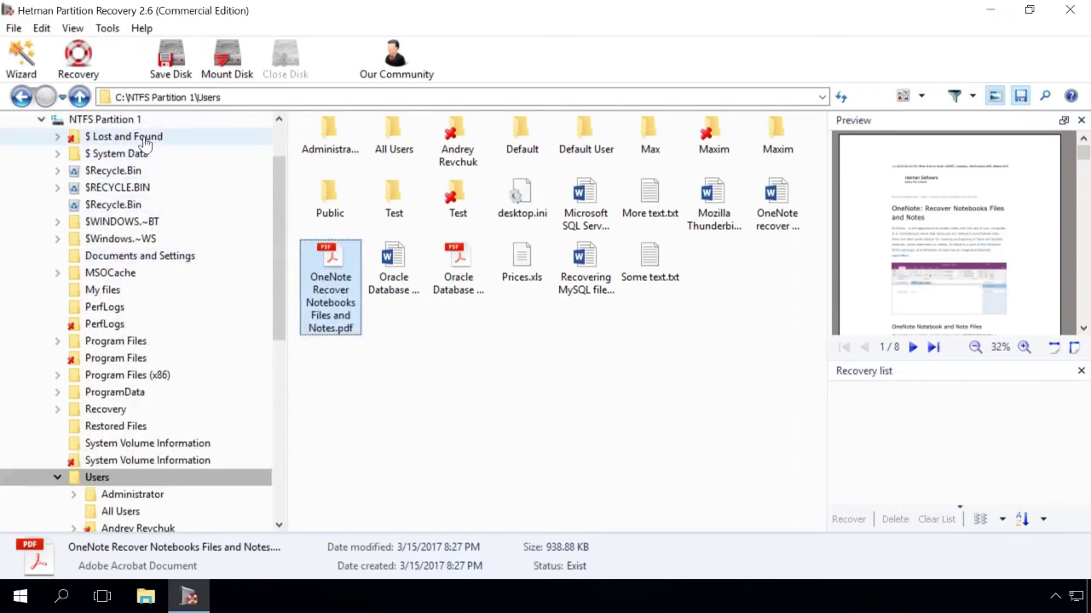
pyautogui.click(58, 137)
pyautogui.click(115, 141)
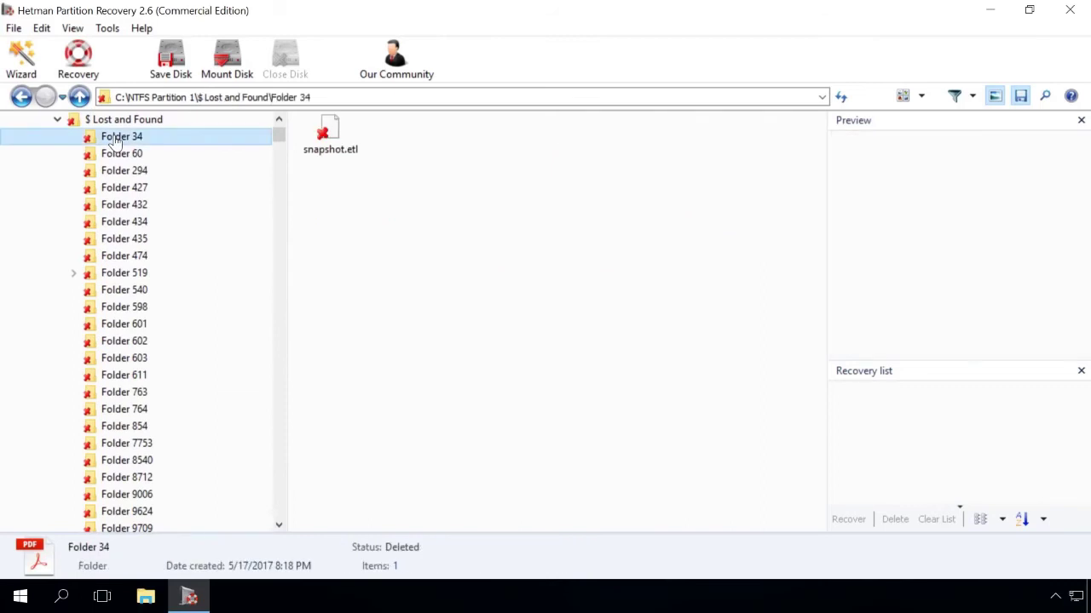
pyautogui.click(116, 154)
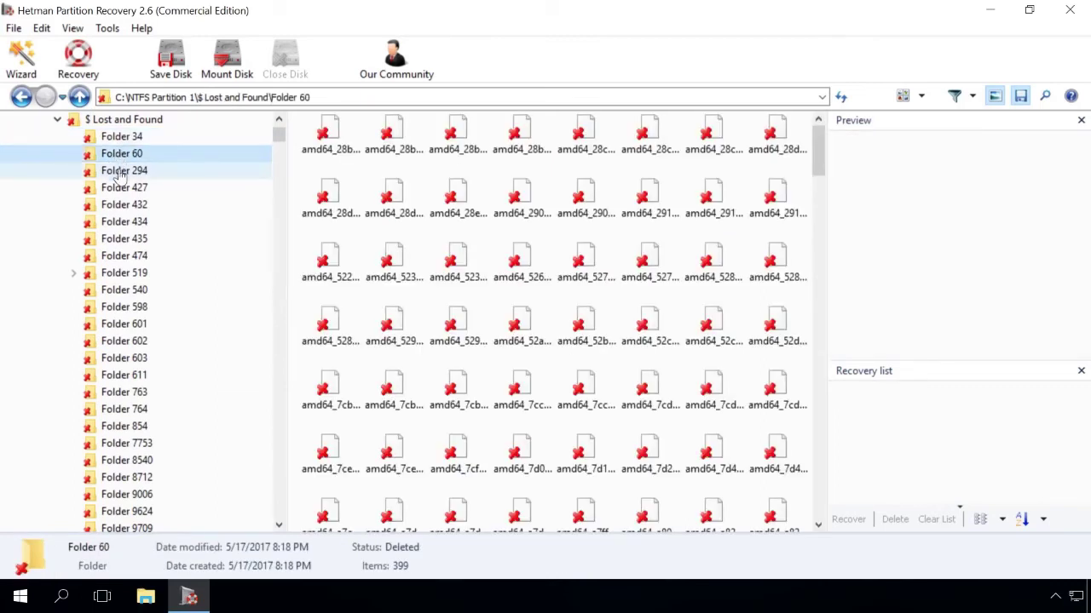
pyautogui.click(119, 173)
pyautogui.click(121, 189)
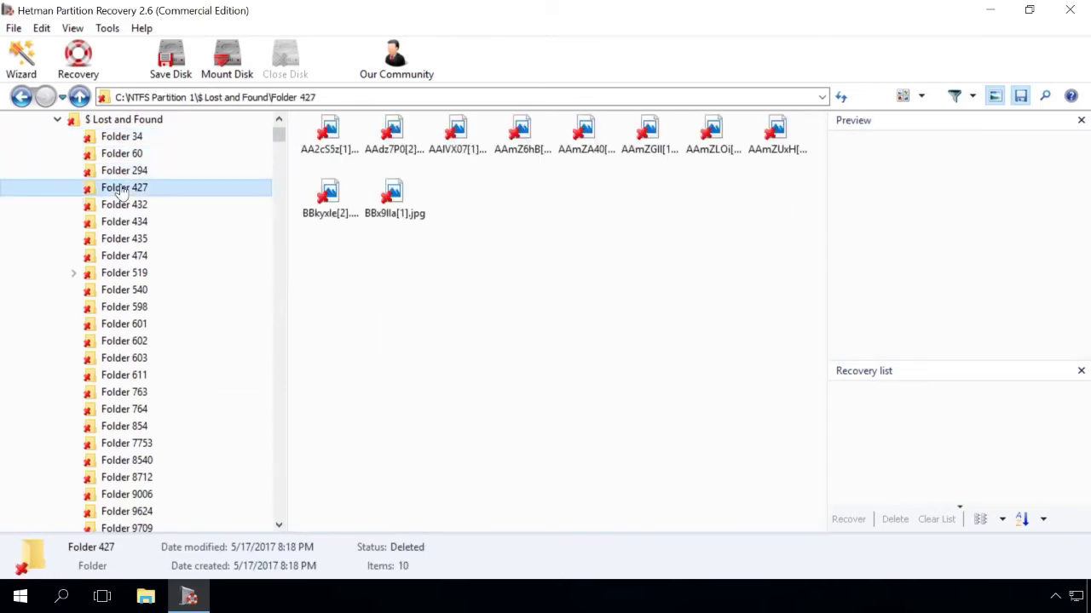
pyautogui.click(125, 208)
pyautogui.click(124, 222)
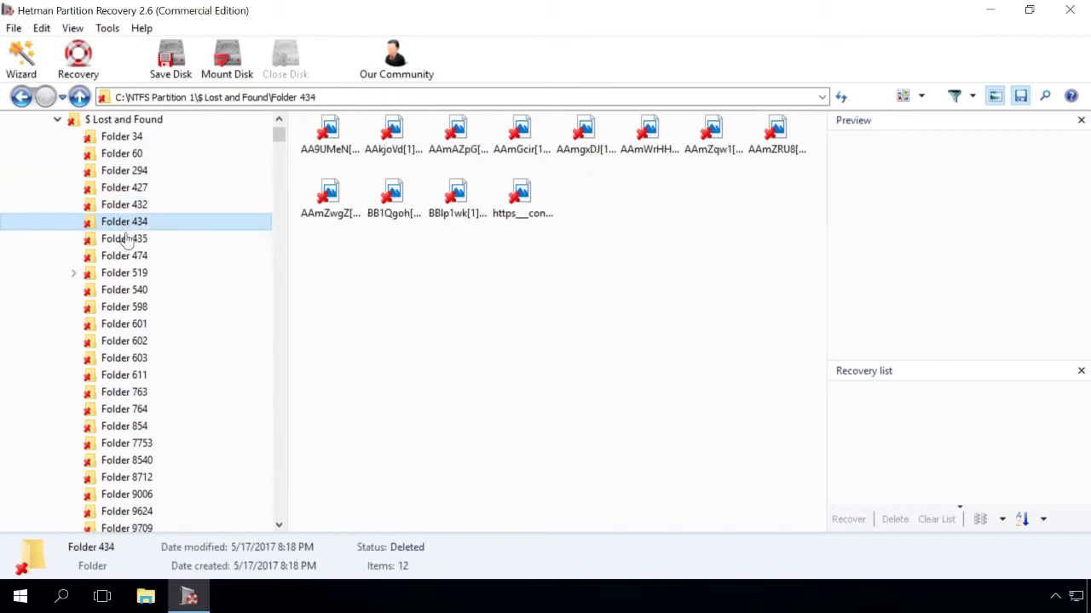
pyautogui.click(125, 240)
pyautogui.click(129, 257)
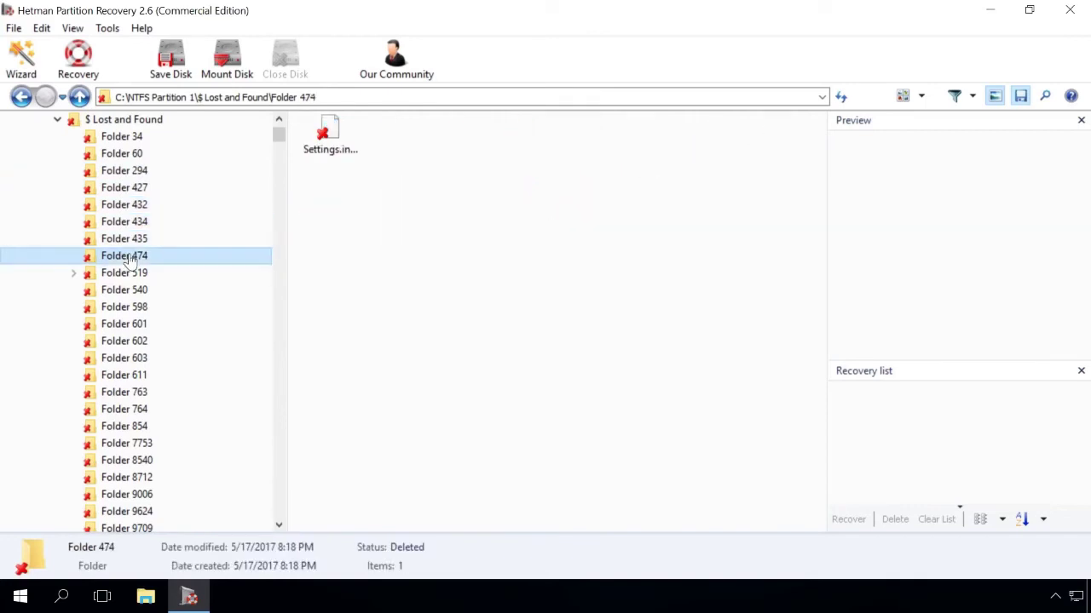
# Look into Folder 519 and Folder 540, and collapse the $ Lost and Found folder
pyautogui.doubleClick(128, 273)
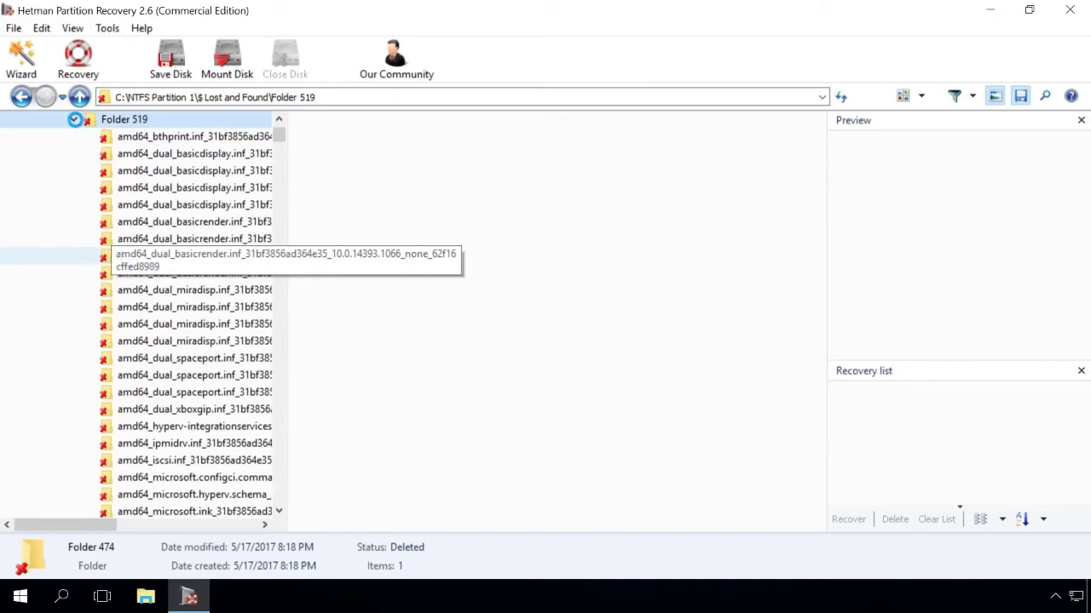
pyautogui.click(75, 120)
pyautogui.click(111, 138)
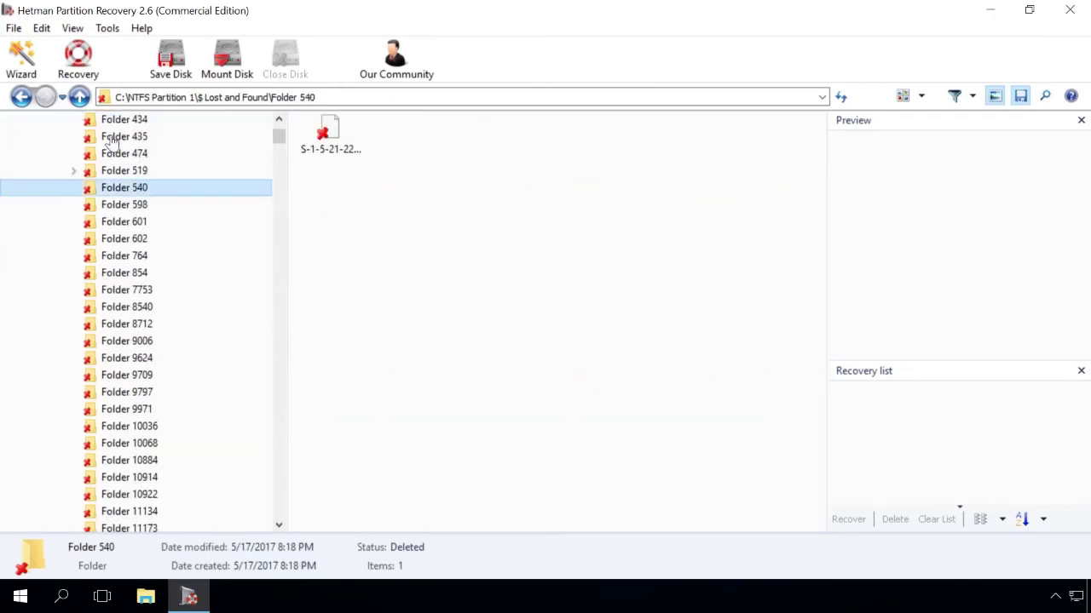
pyautogui.scroll(3, 111, 141)
pyautogui.click(58, 171)
pyautogui.scroll(1, 102, 129)
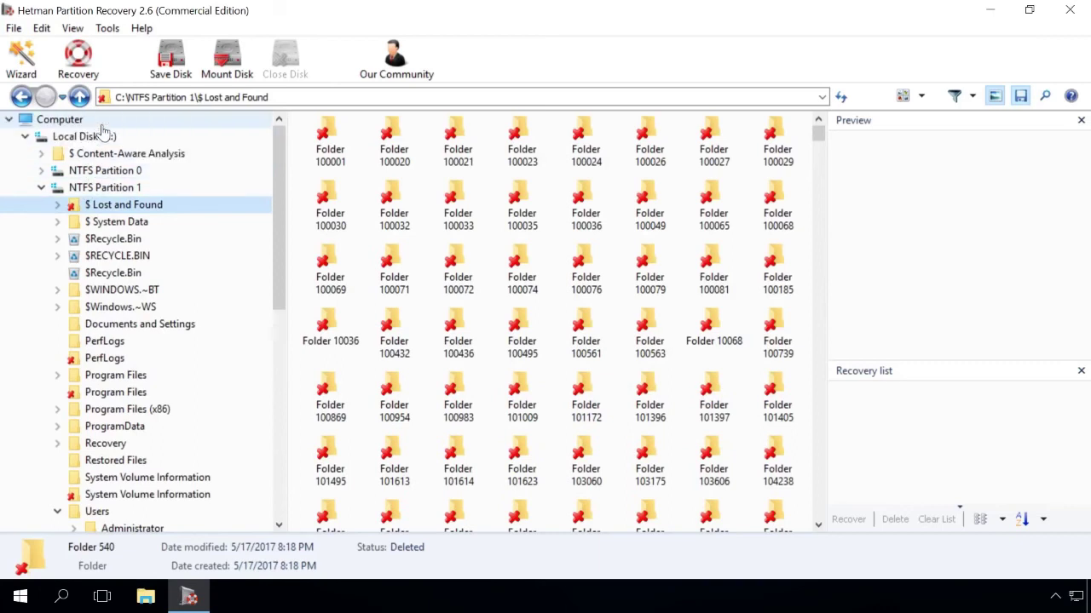
# Open the Adobe Acrobat Document (.pdf) folder in $ Content-Aware Analysis and preview File 00001.pdf
pyautogui.doubleClick(102, 153)
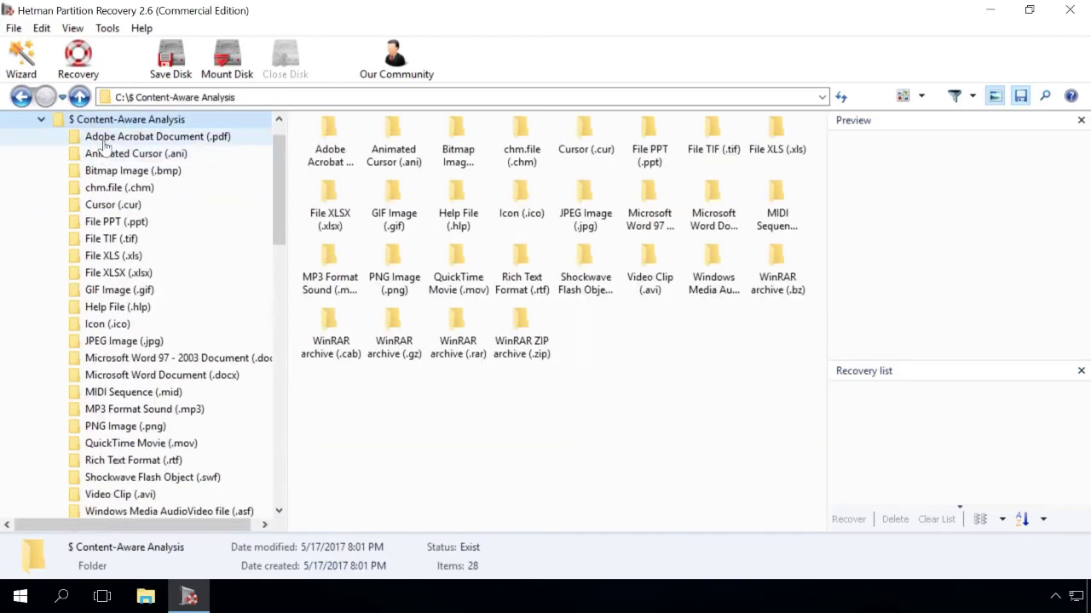
pyautogui.click(104, 139)
pyautogui.click(325, 129)
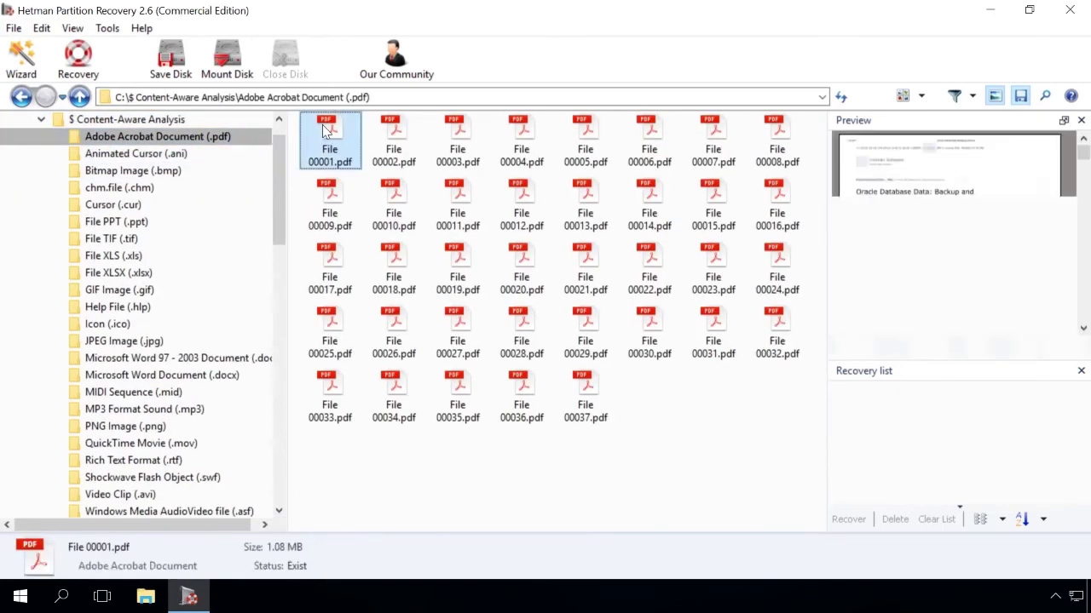
# Look into the File PPT (.ppt) and File XLS (.xls) folders and preview File 00001.xls
pyautogui.click(124, 223)
pyautogui.click(132, 255)
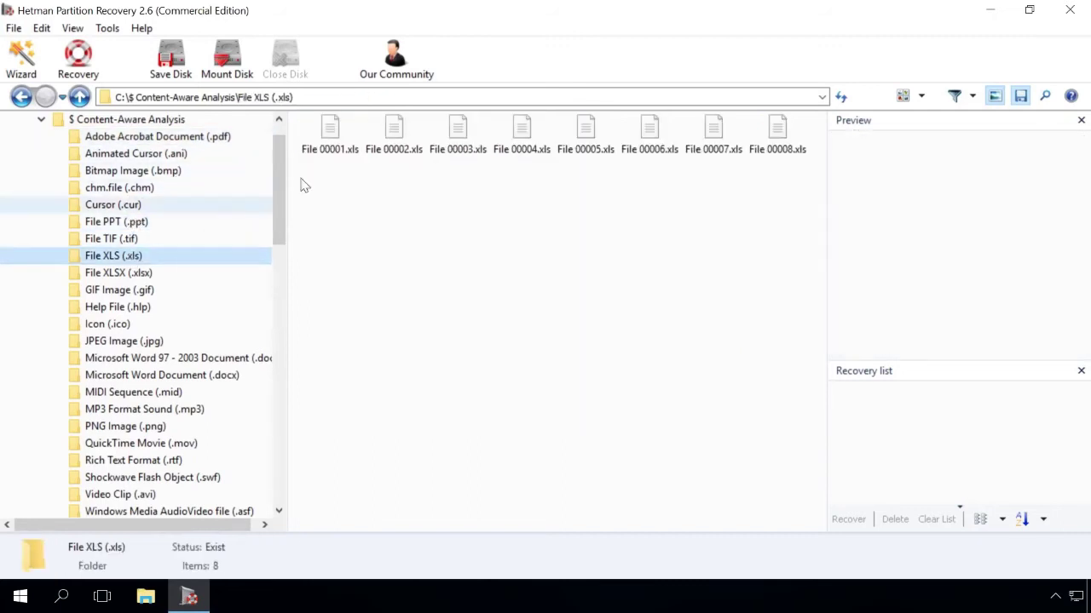
pyautogui.click(332, 129)
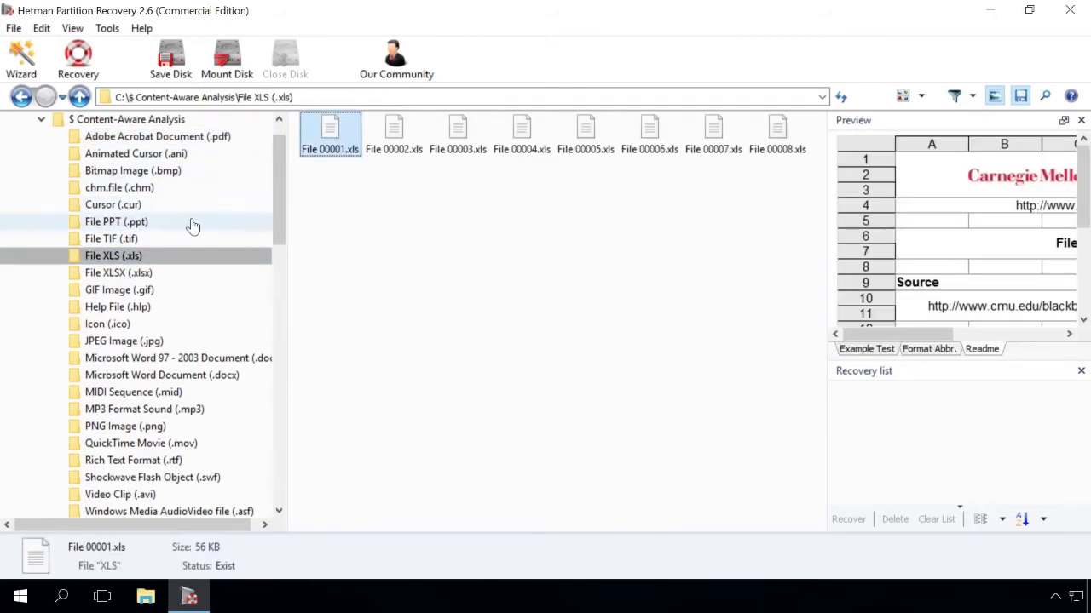
# Preview File 00001.zip in the WinRAR ZIP archive (.zip) folder and add it to the recovery list
pyautogui.scroll(-2, 170, 253)
pyautogui.click(169, 495)
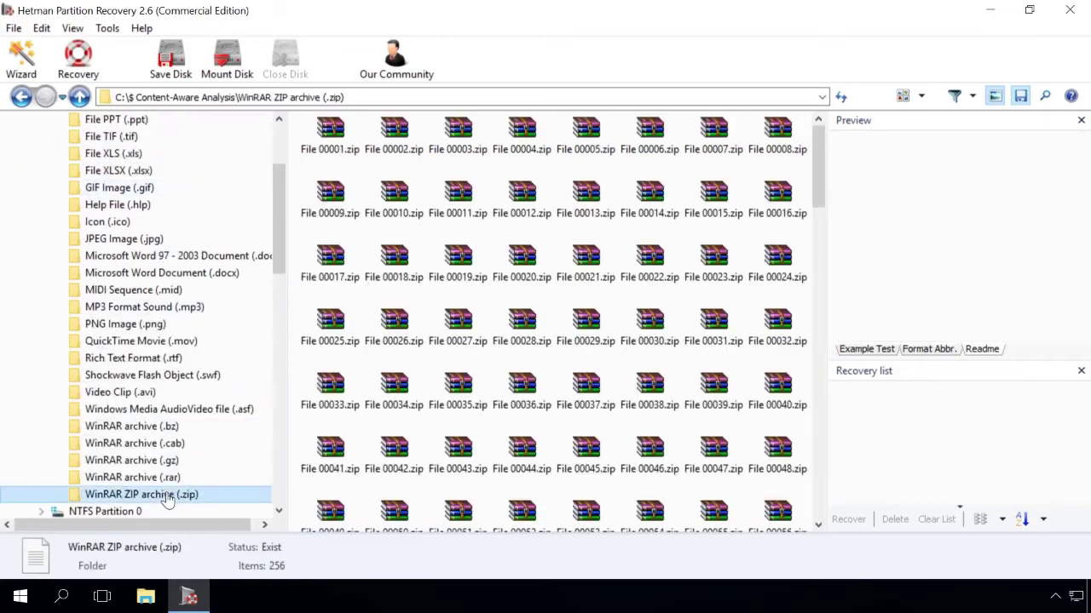
pyautogui.click(328, 136)
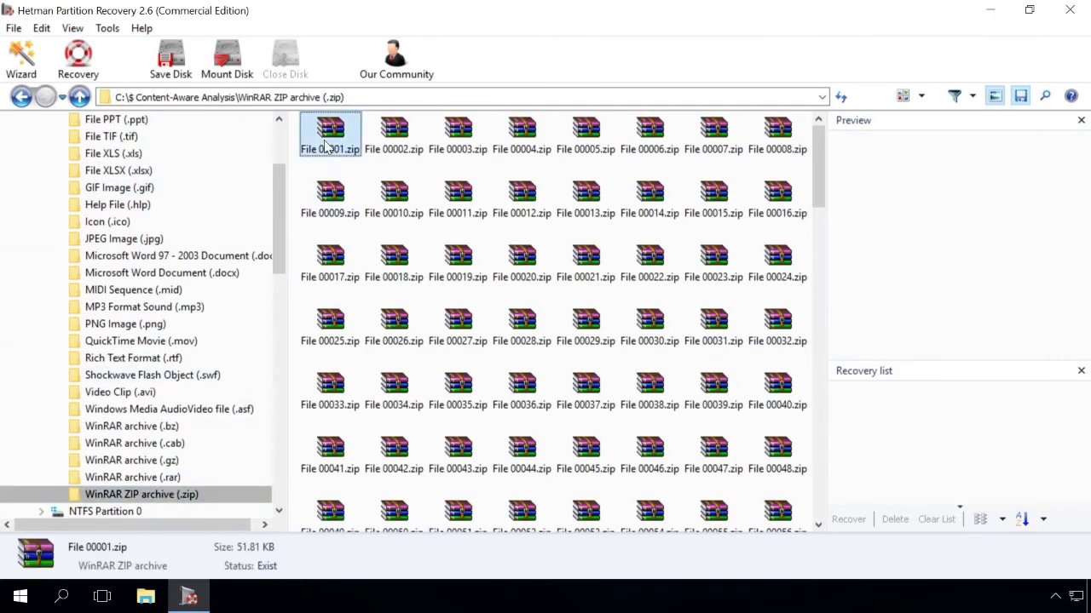
pyautogui.moveTo(328, 143); pyautogui.dragTo(886, 439)
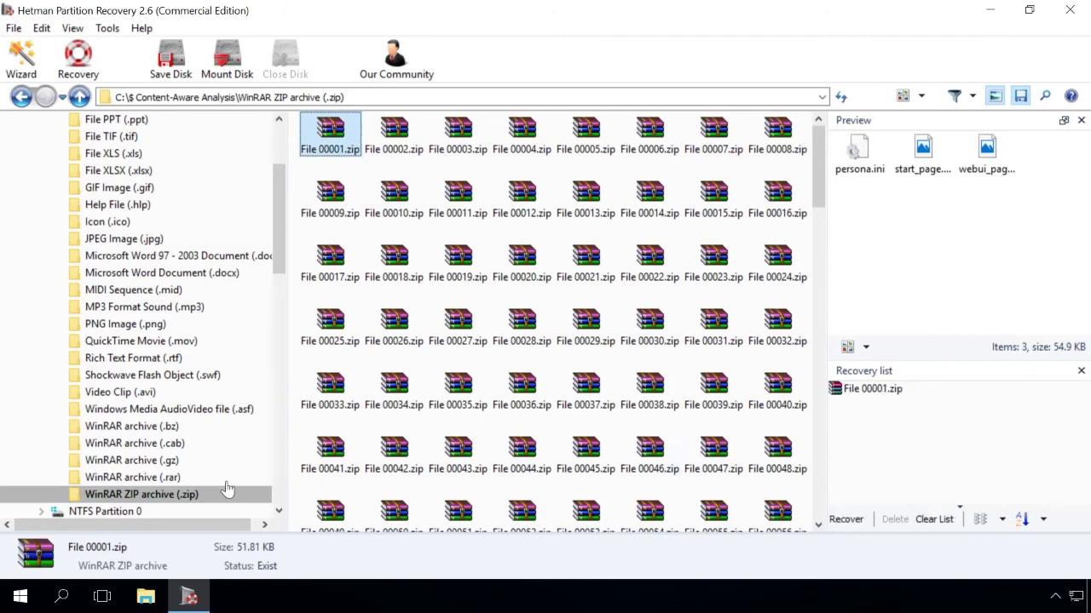
# Preview File 03230.jpg and File 03231.jpg in the JPEG Image (.jpg) folder, and add File 03231.jpg to the recovery list
pyautogui.scroll(1, 196, 486)
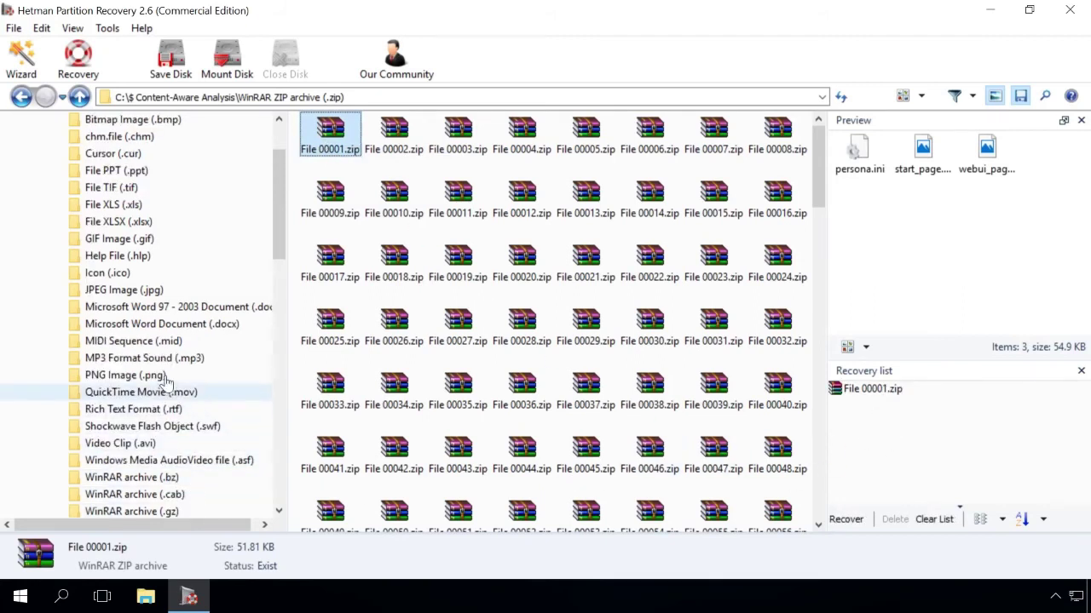
pyautogui.click(167, 291)
pyautogui.moveTo(820, 151); pyautogui.dragTo(816, 436)
pyautogui.click(649, 343)
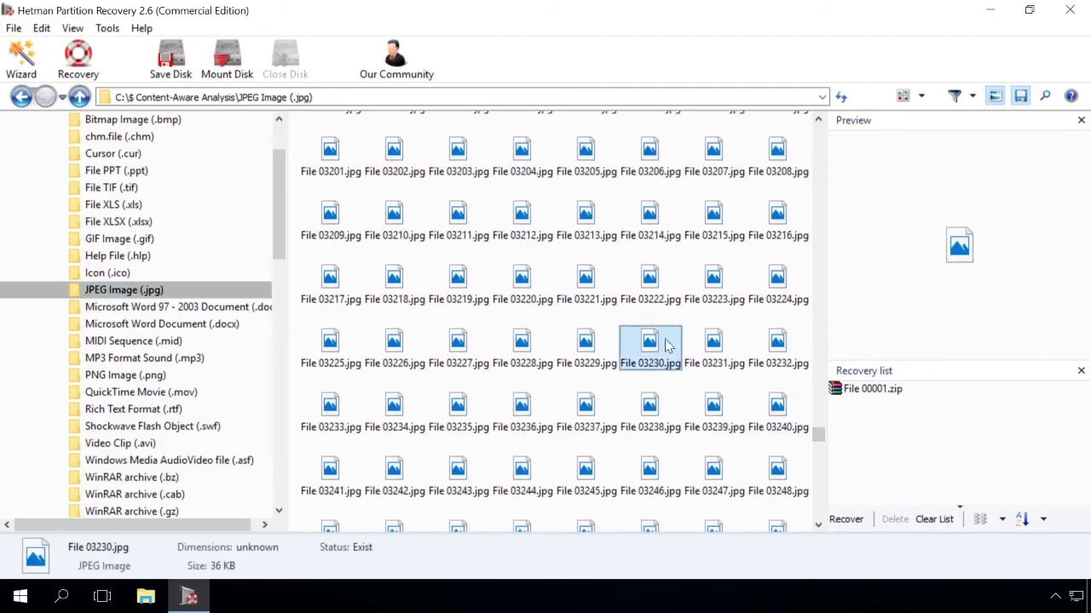
pyautogui.click(708, 344)
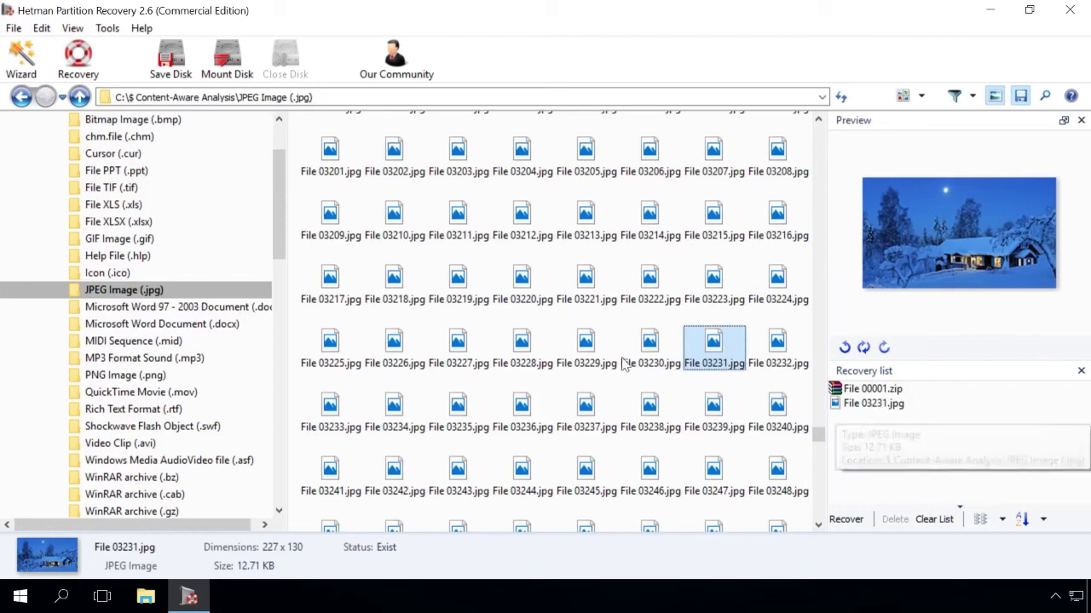
# Add File 00001.xls from the File XLS (.xls) folder to the recovery list
pyautogui.scroll(1, 243, 228)
pyautogui.click(134, 257)
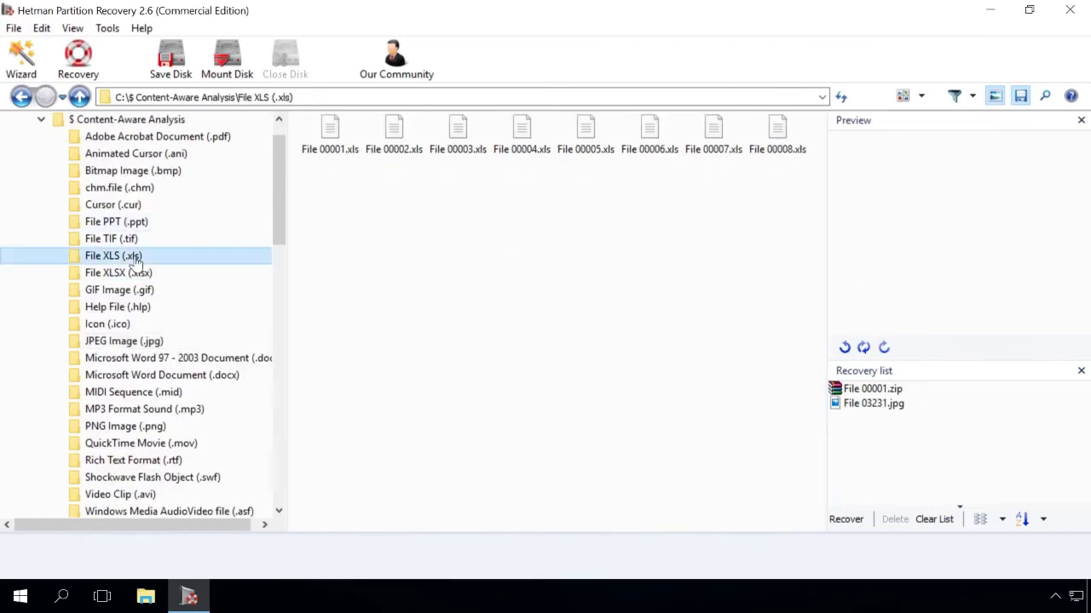
pyautogui.moveTo(330, 132); pyautogui.dragTo(878, 465)
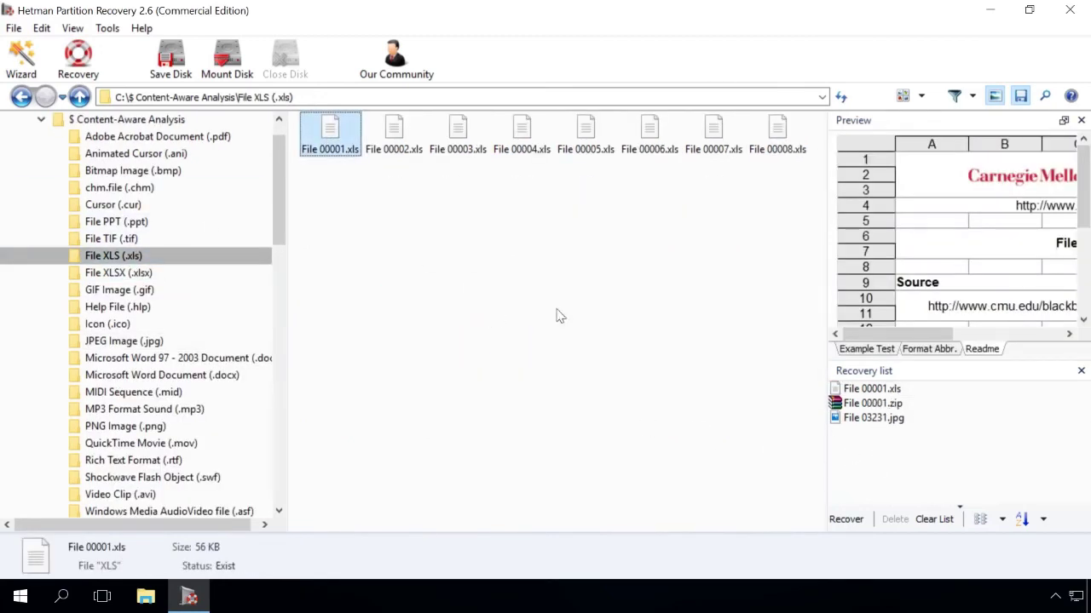
# Add the OneNote PDF, both Oracle Database documents, Prices.xls, the Recovering MySQL document and Some text.txt from NTFS Partition 1's Users folder to the recovery list
pyautogui.click(41, 119)
pyautogui.scroll(-4, 128, 324)
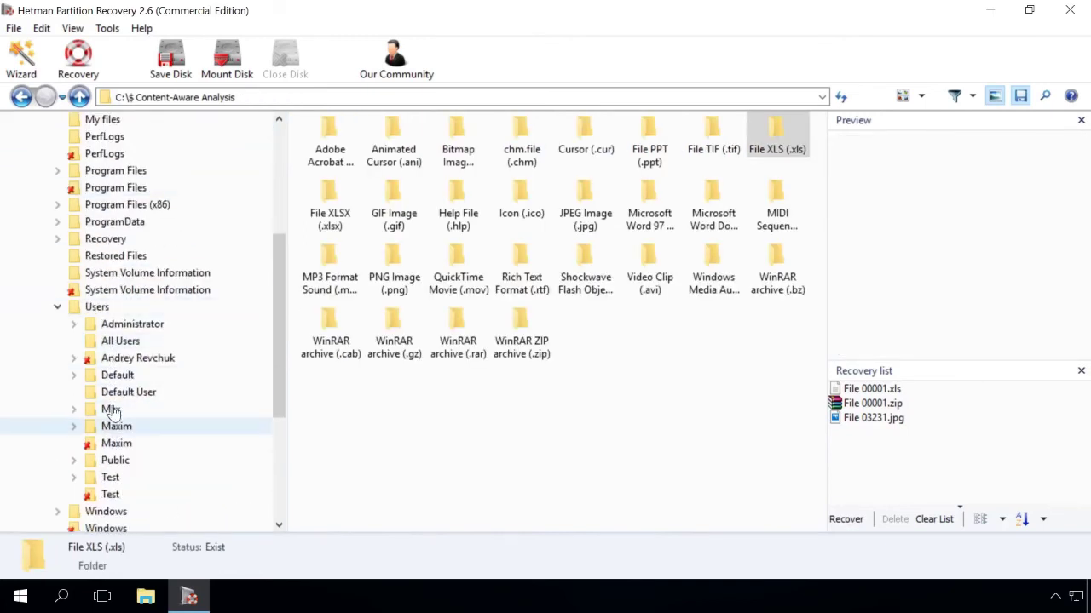
pyautogui.click(96, 308)
pyautogui.moveTo(508, 334); pyautogui.dragTo(652, 281)
pyautogui.moveTo(588, 271); pyautogui.dragTo(881, 474)
pyautogui.moveTo(485, 347); pyautogui.dragTo(773, 463)
pyautogui.moveTo(848, 493); pyautogui.dragTo(847, 493)
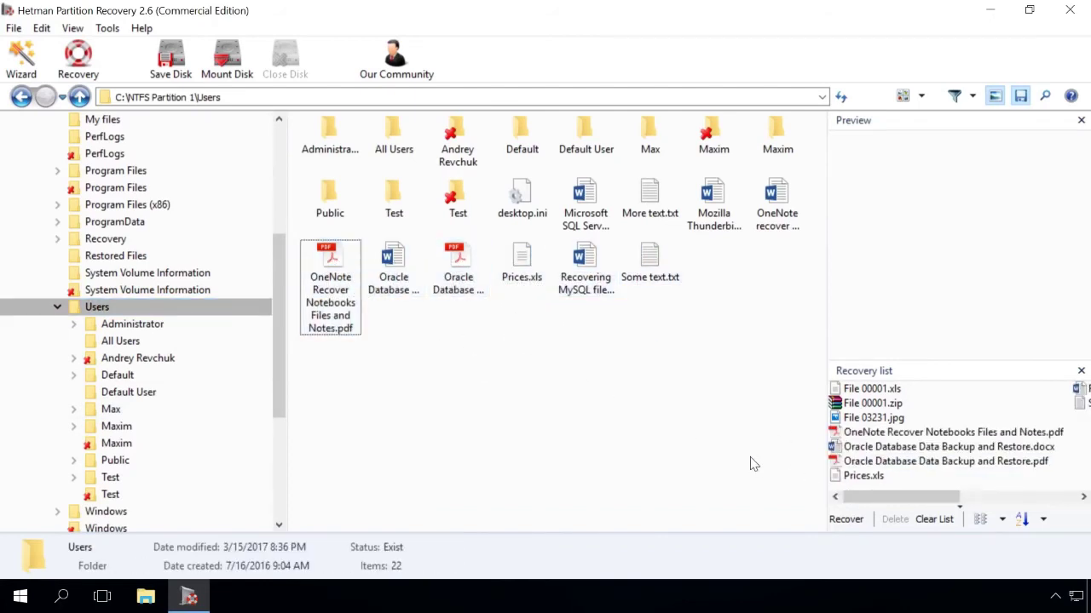
# Recover the listed files to hard disk, saving them in a new folder on Local Disk (E:), and finish the wizard
pyautogui.click(843, 518)
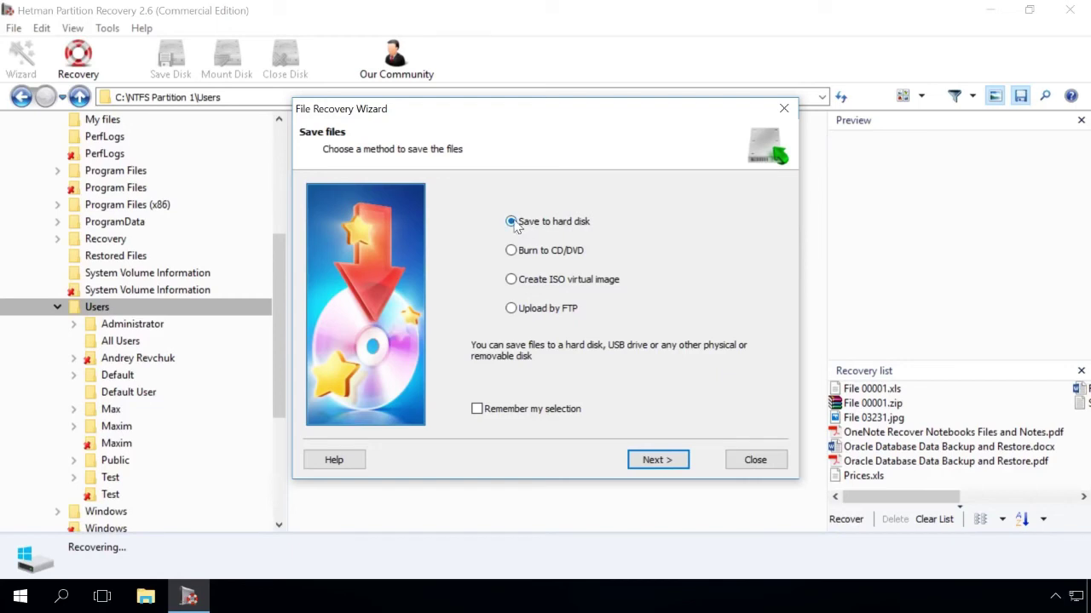
pyautogui.click(657, 464)
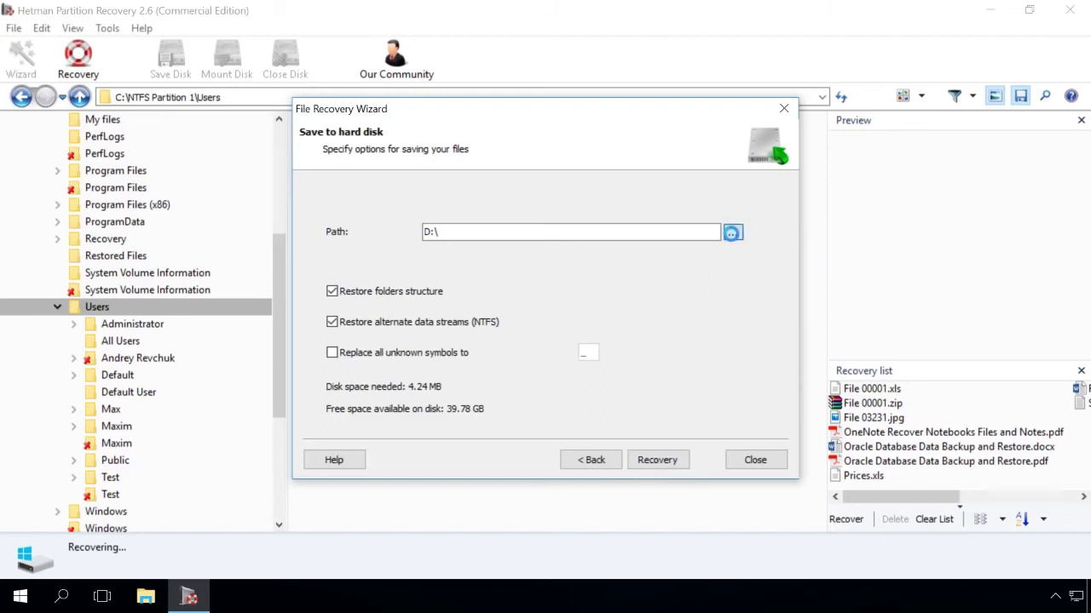
pyautogui.click(733, 232)
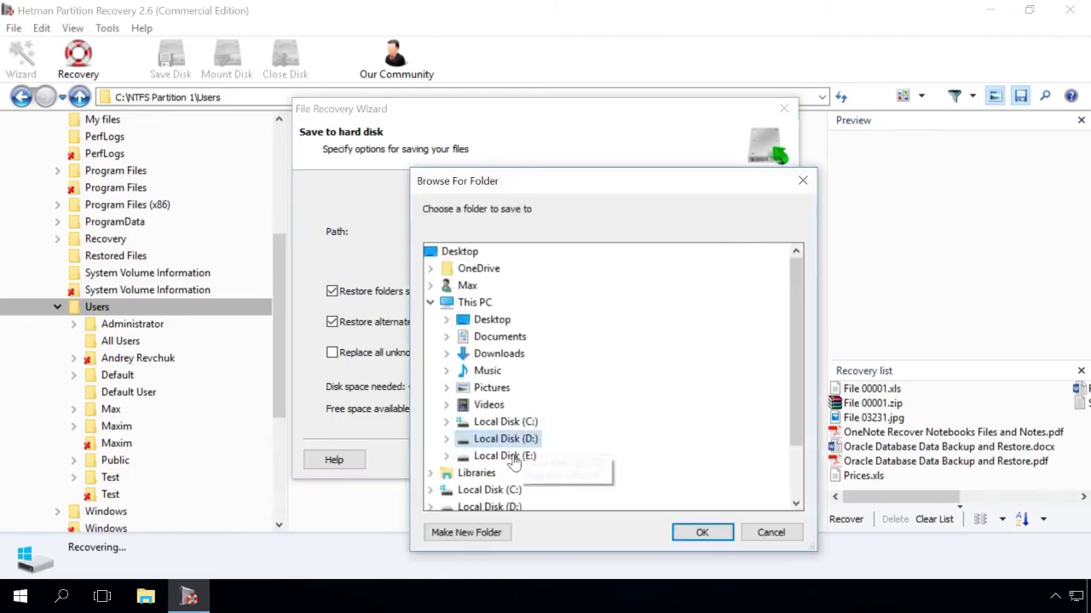
pyautogui.click(477, 533)
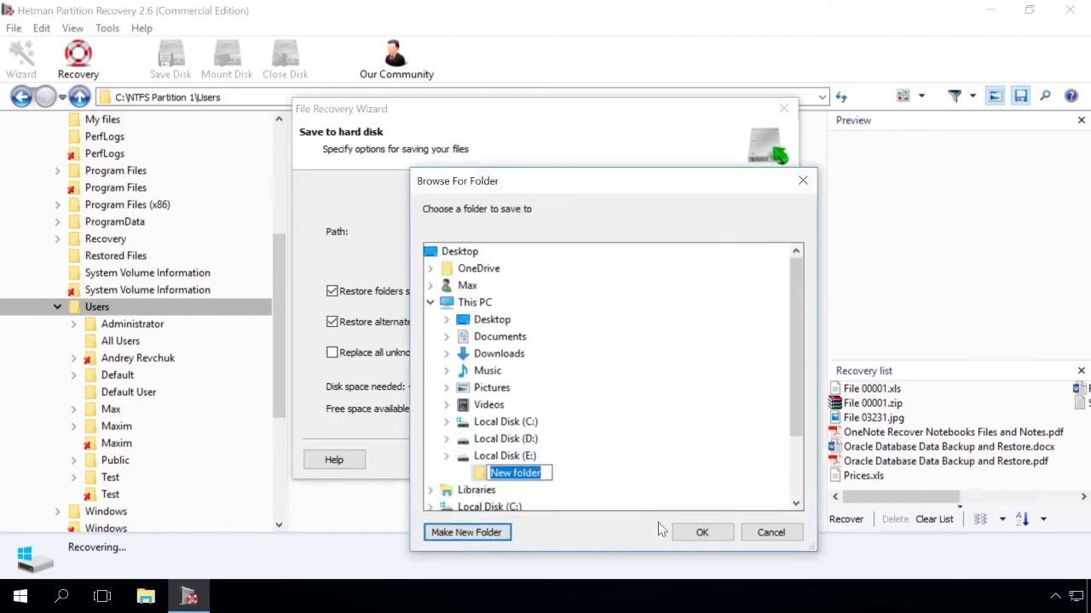
pyautogui.click(705, 534)
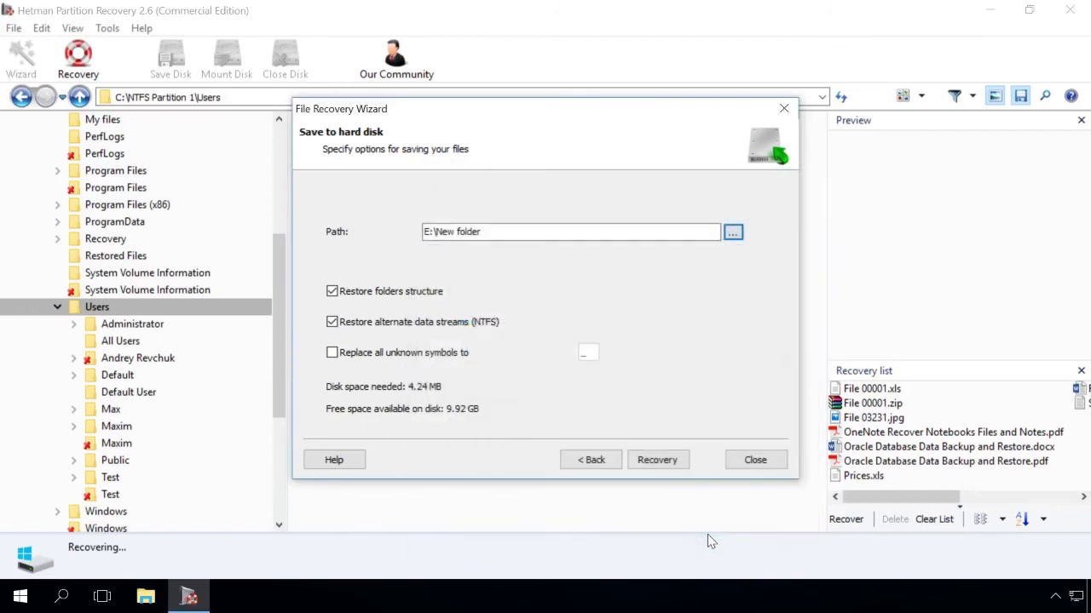
pyautogui.click(663, 462)
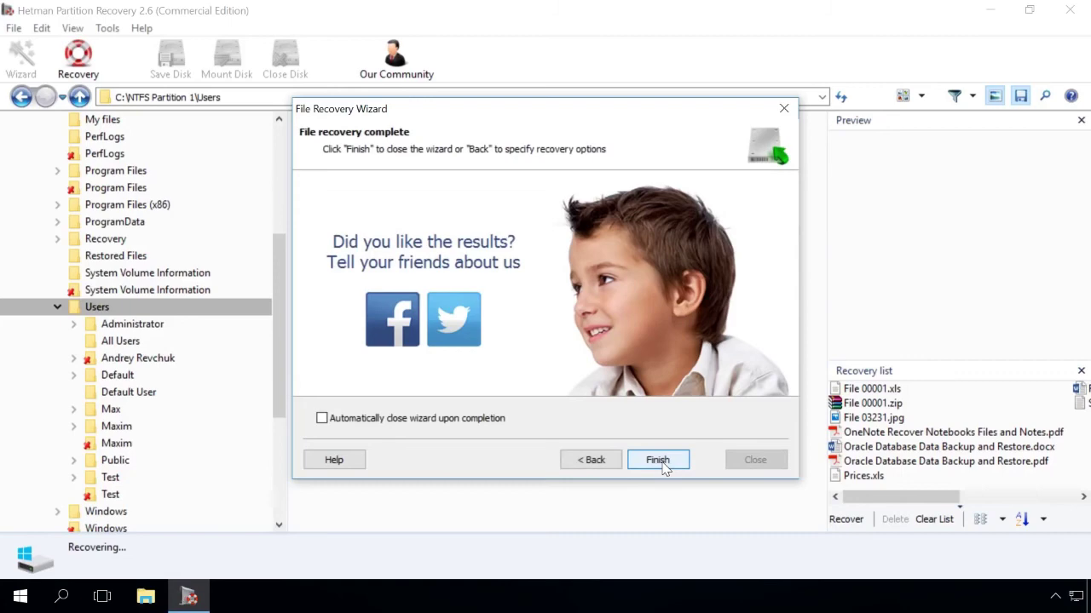
pyautogui.click(663, 465)
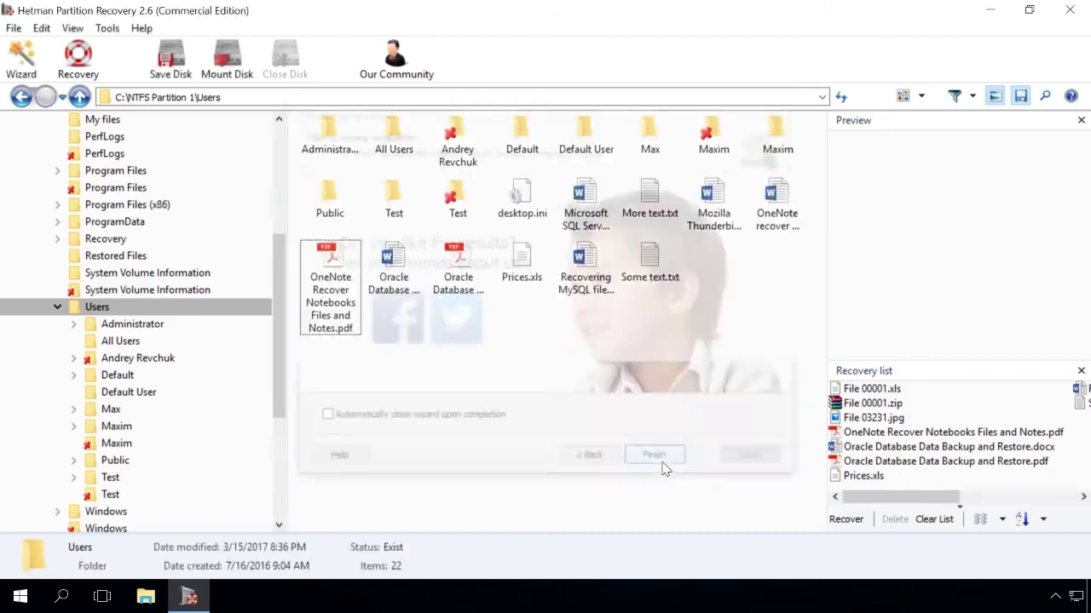
# Switch to File Explorer, check the recovered files in New folder on Local Disk (E:), and close the window
pyautogui.click(988, 8)
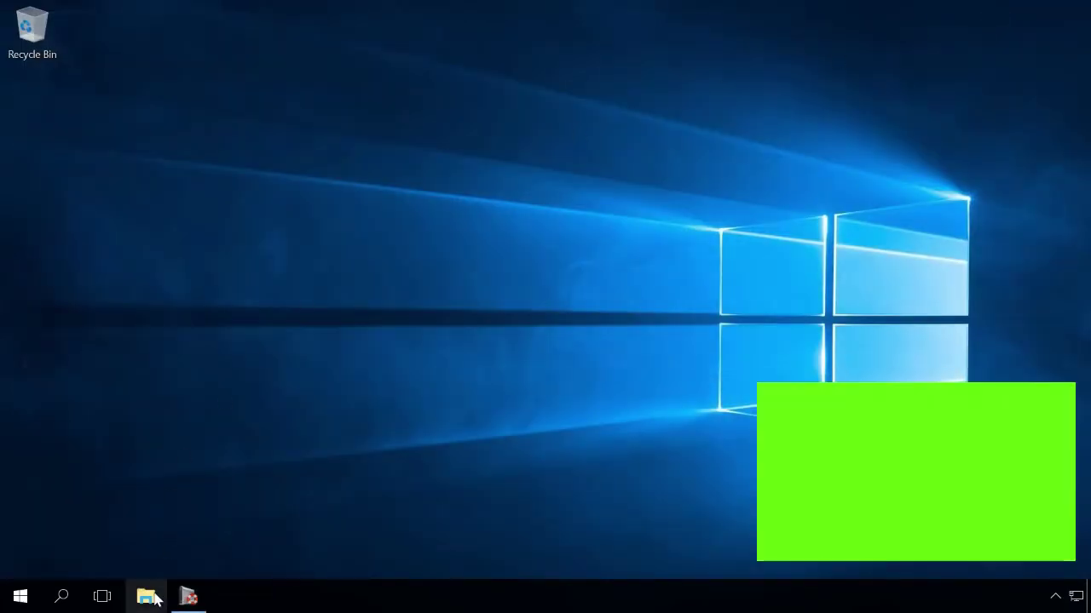
pyautogui.click(146, 597)
pyautogui.doubleClick(491, 410)
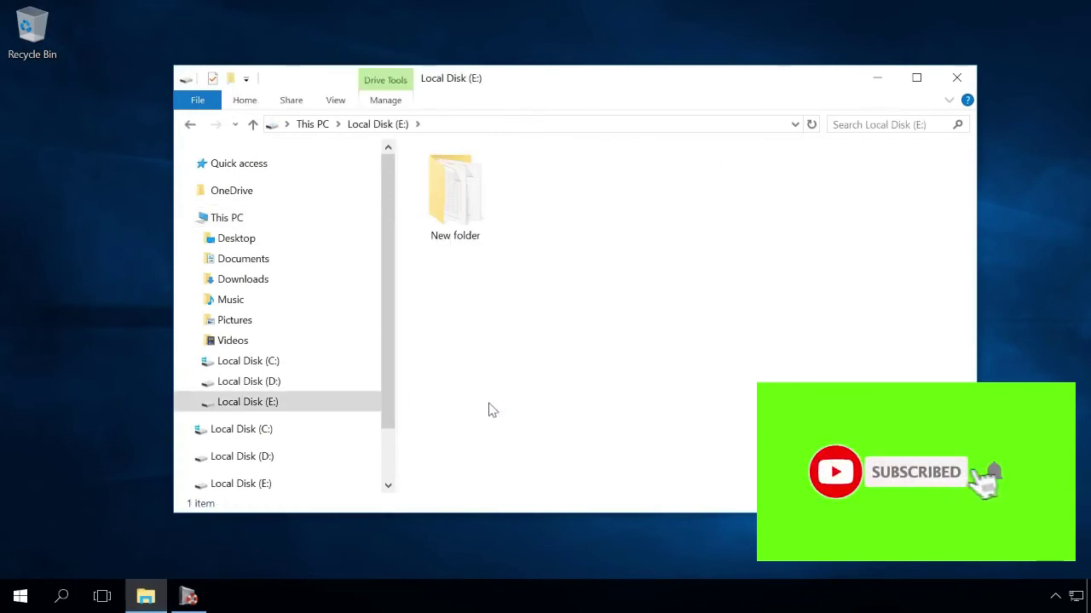
pyautogui.doubleClick(470, 215)
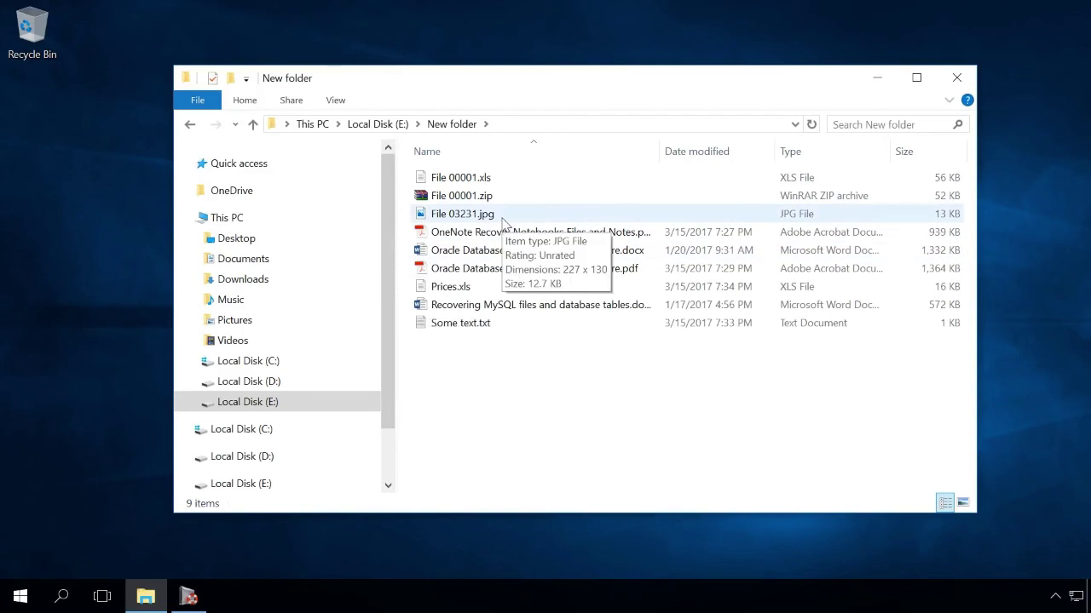
pyautogui.click(958, 77)
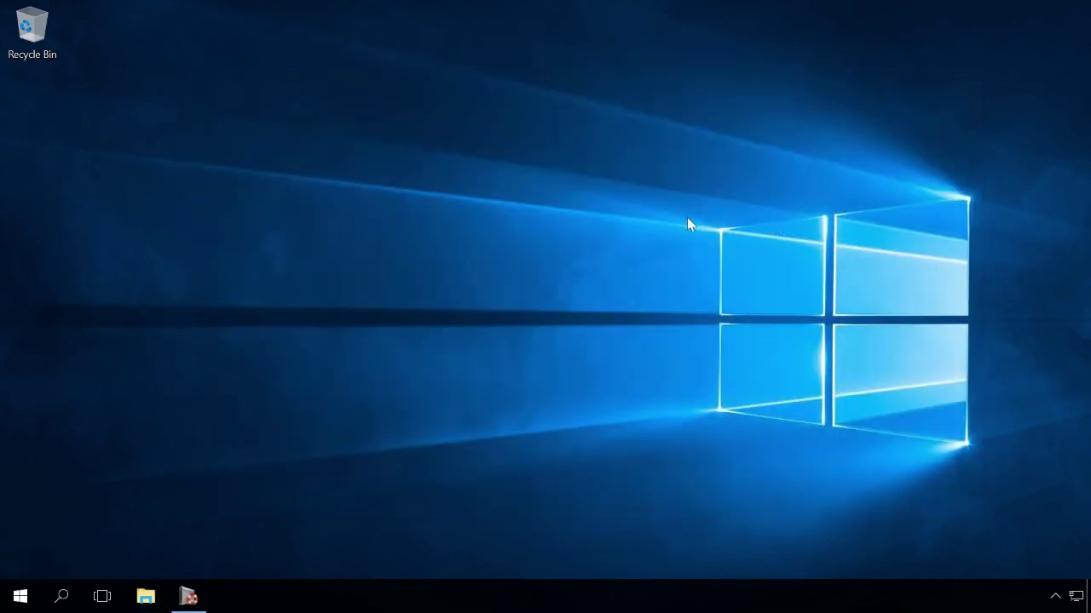
# Return to Hetman Partition Recovery and start a full analysis of the 60 GB VMware physical disk with NTFS, FAT and content-aware analysis
pyautogui.click(189, 596)
pyautogui.scroll(5, 145, 340)
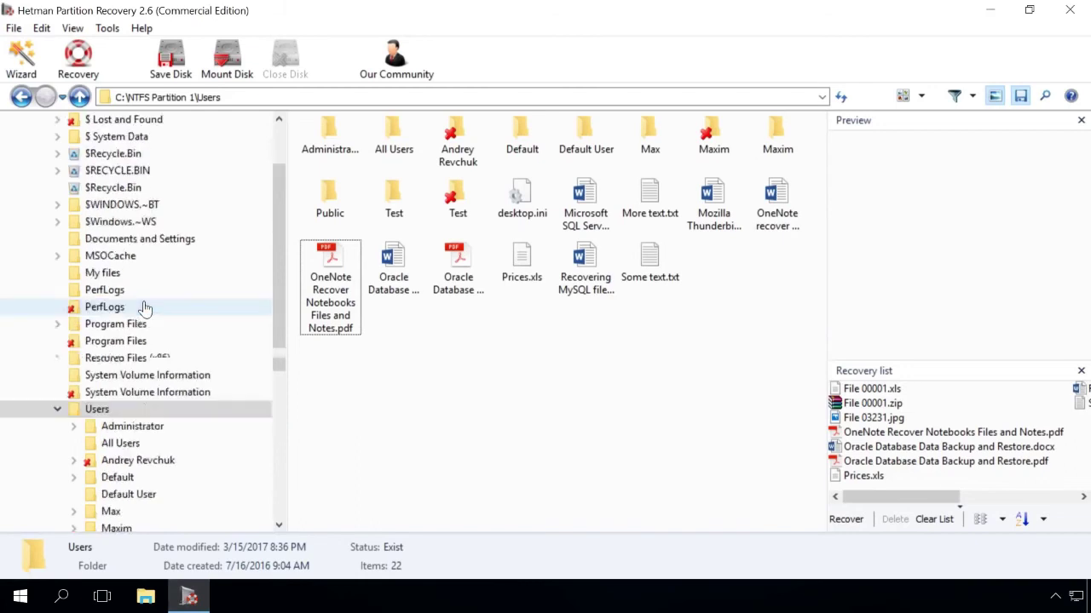
pyautogui.click(25, 137)
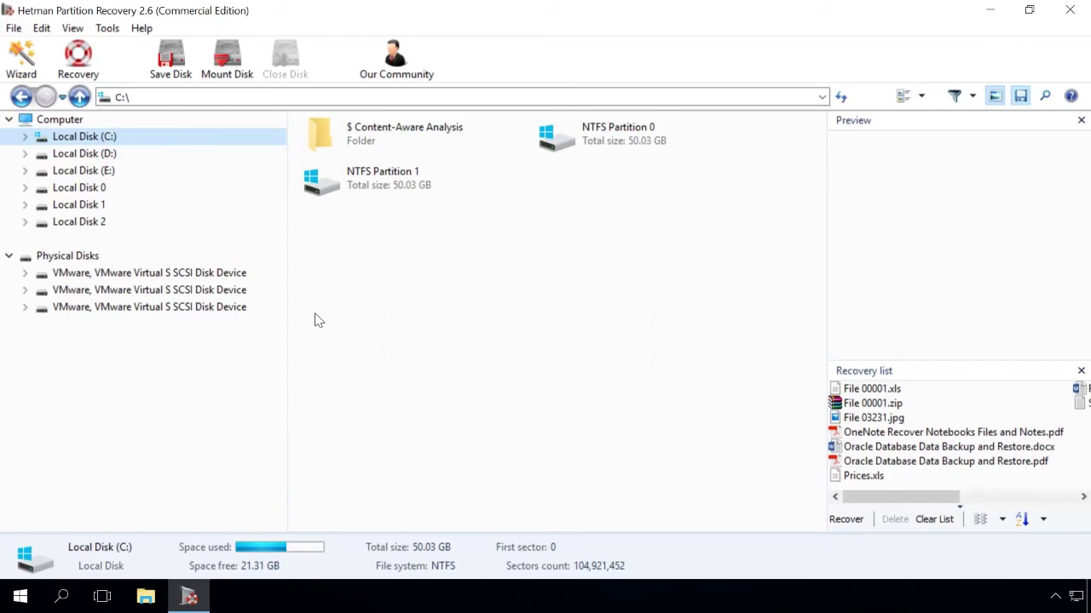
pyautogui.click(106, 257)
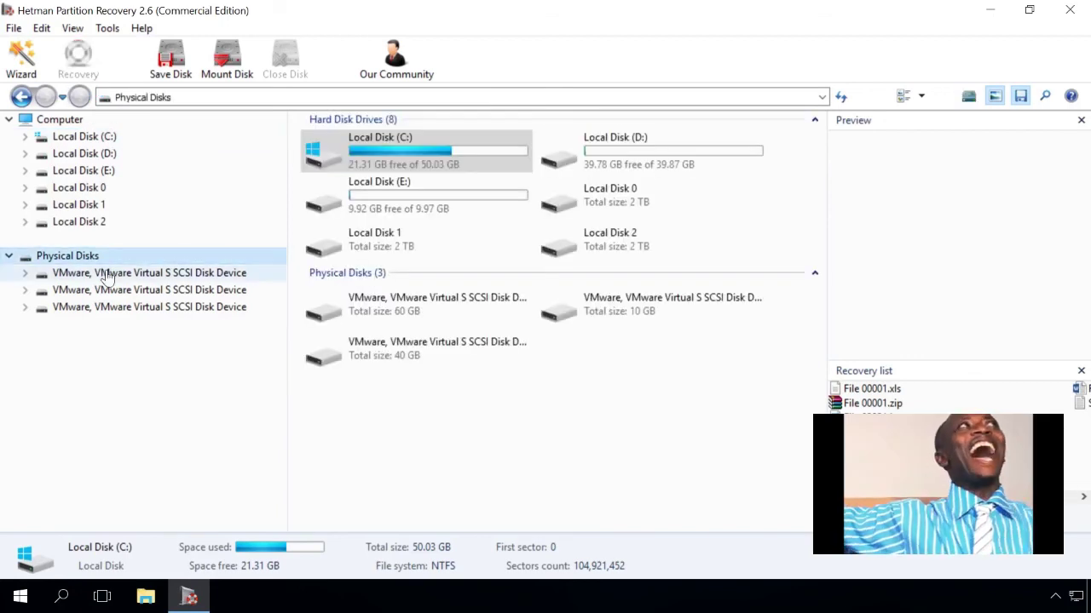
pyautogui.doubleClick(106, 274)
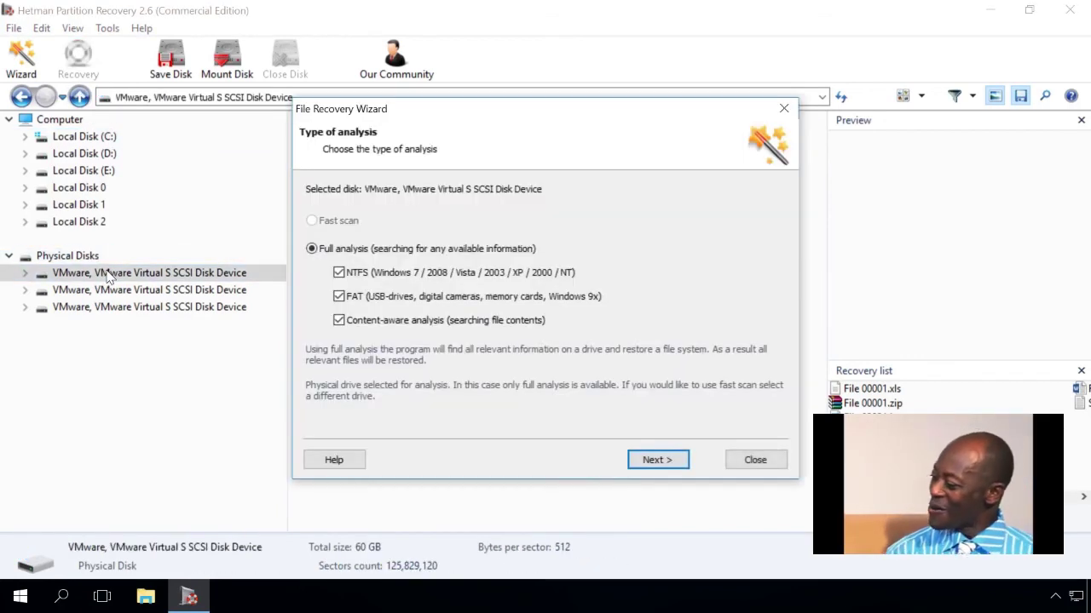
pyautogui.click(654, 467)
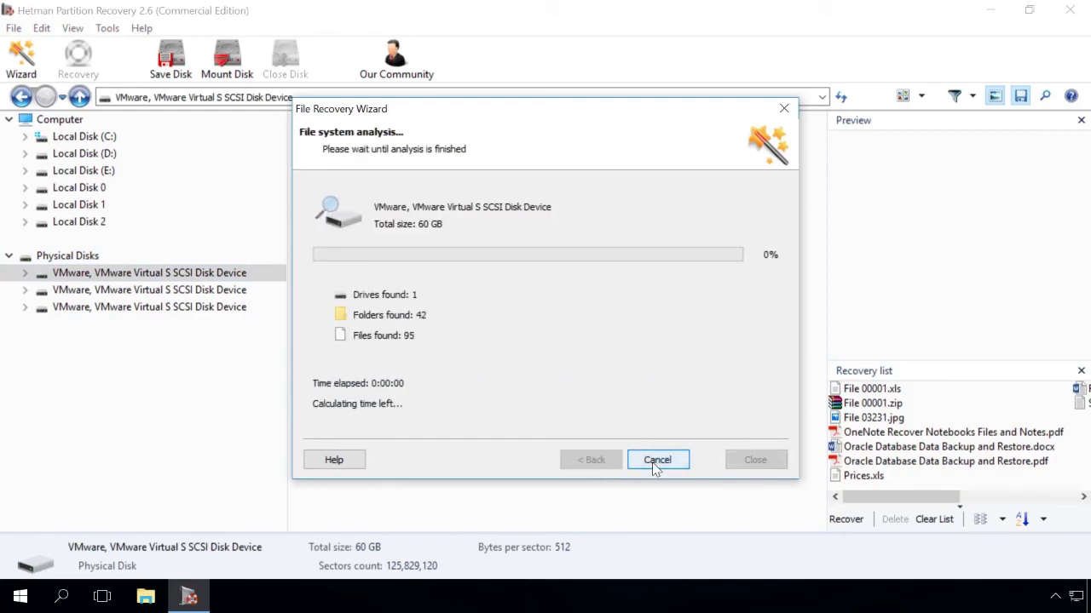